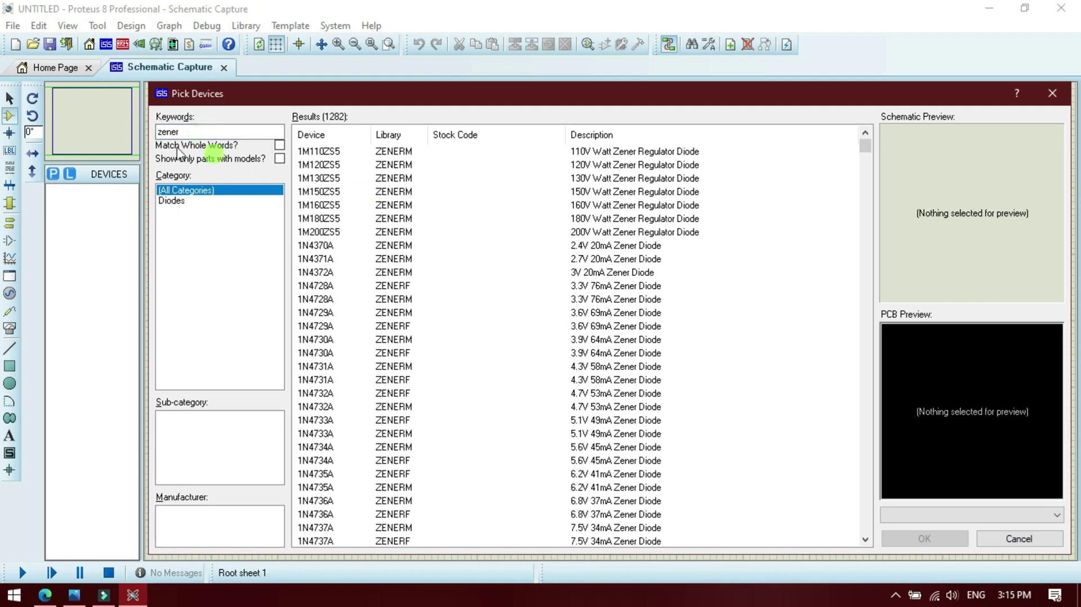
- Add the 1N4734A 5.6V 45mA Zener diode from the zener results to the device list
click(576, 392)
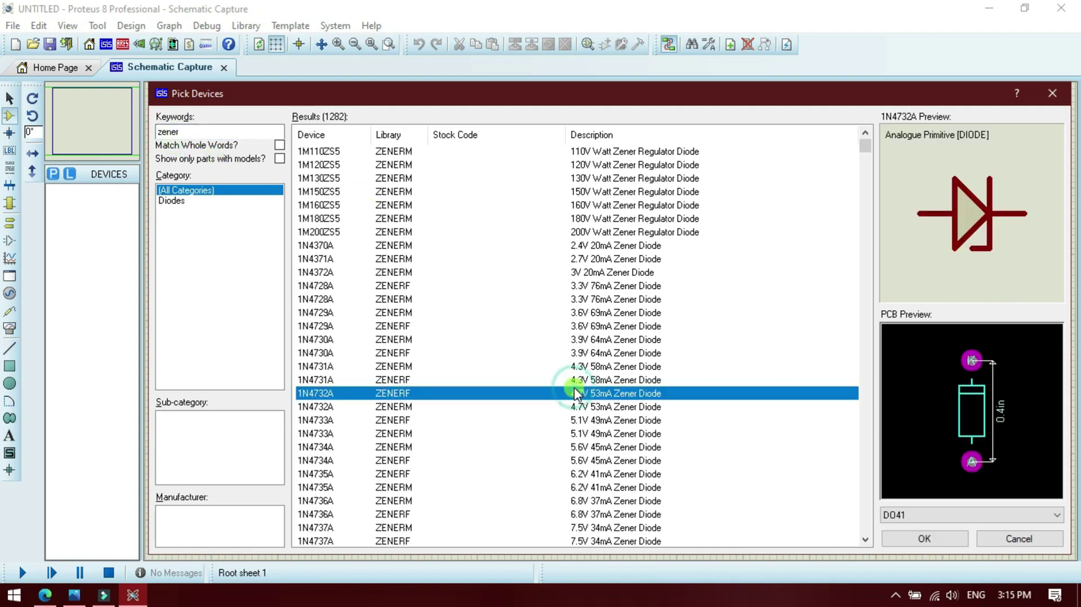
scroll(577, 392, down, 2)
click(592, 368)
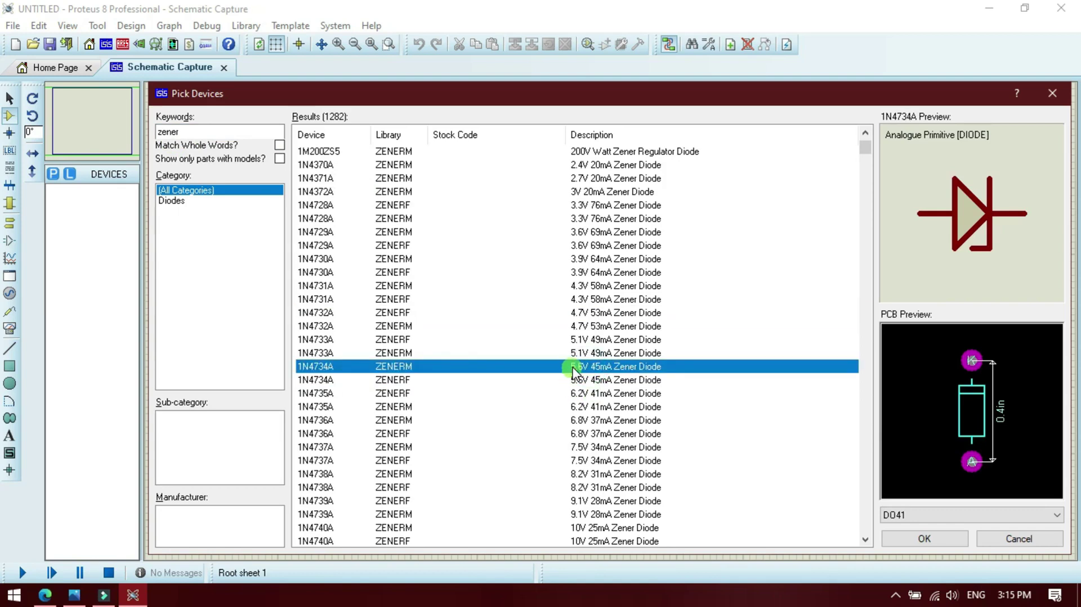
double_click(574, 369)
click(67, 192)
- Search for 470 in the Resistors category and add the 470 ohm 1/4W 5% 1206 resistor 9C12063A4700JLHFT to the device list
click(212, 134)
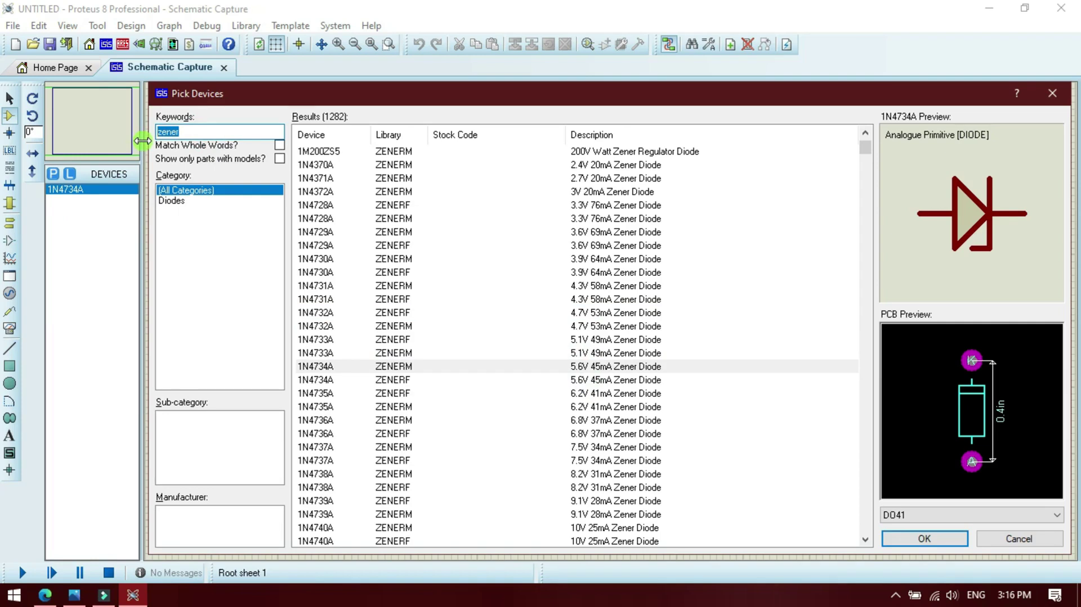
text(470)
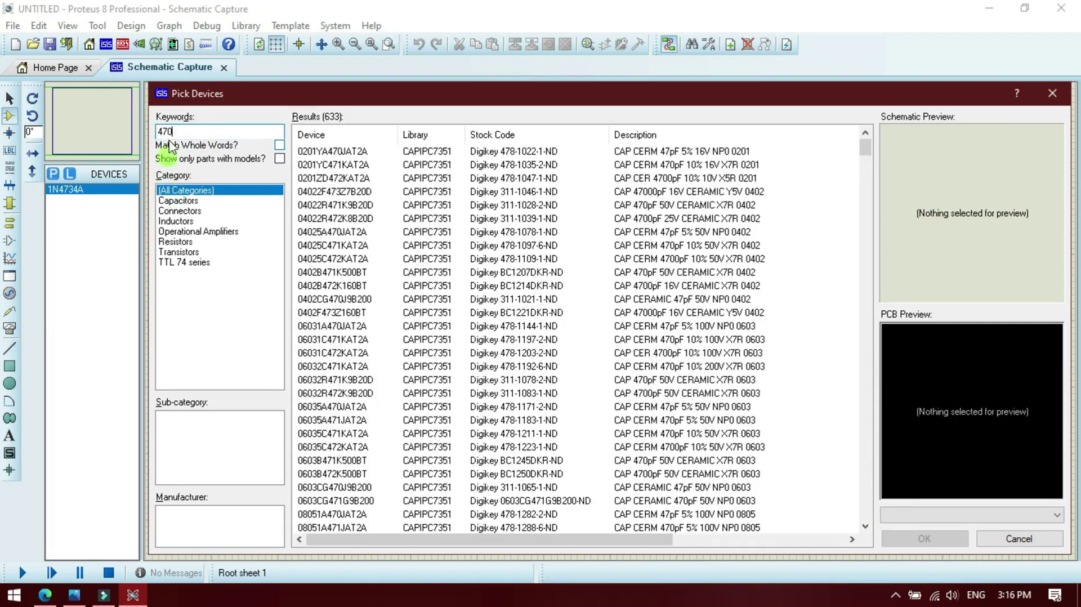
click(182, 243)
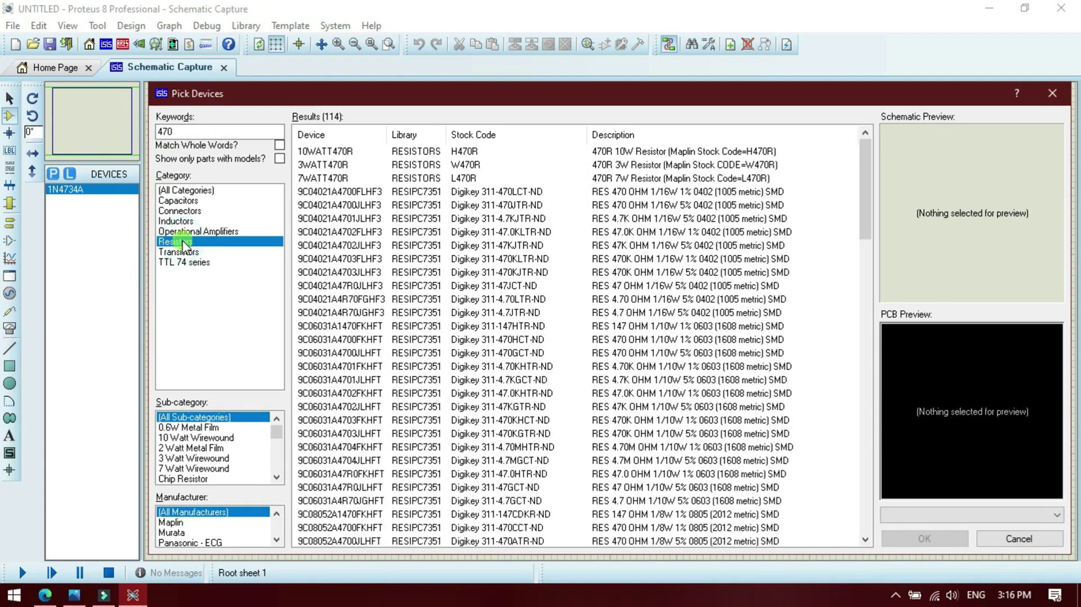
click(645, 340)
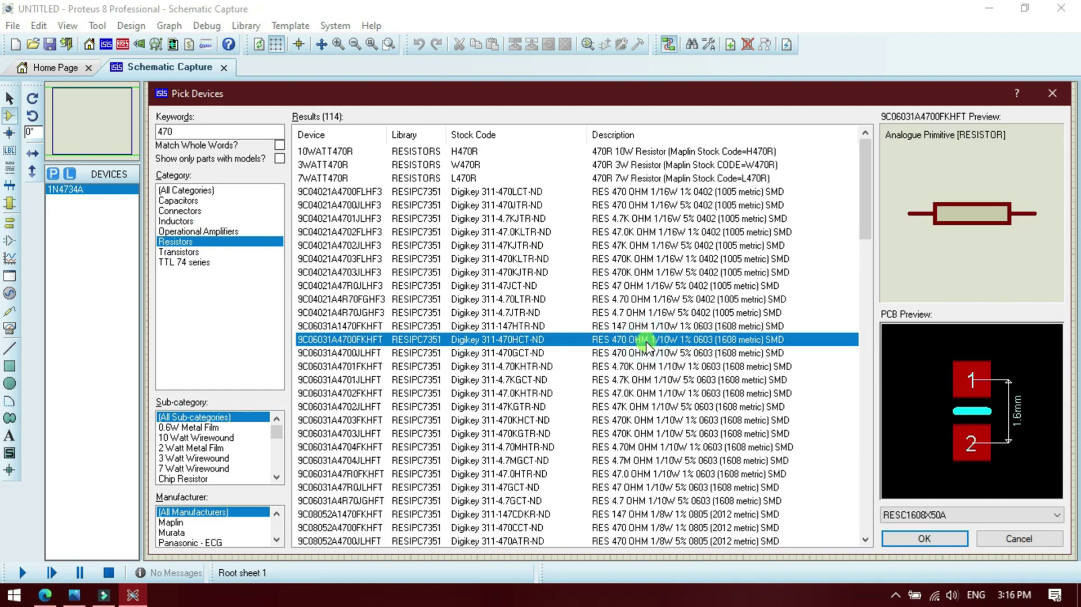
scroll(645, 344, down, 3)
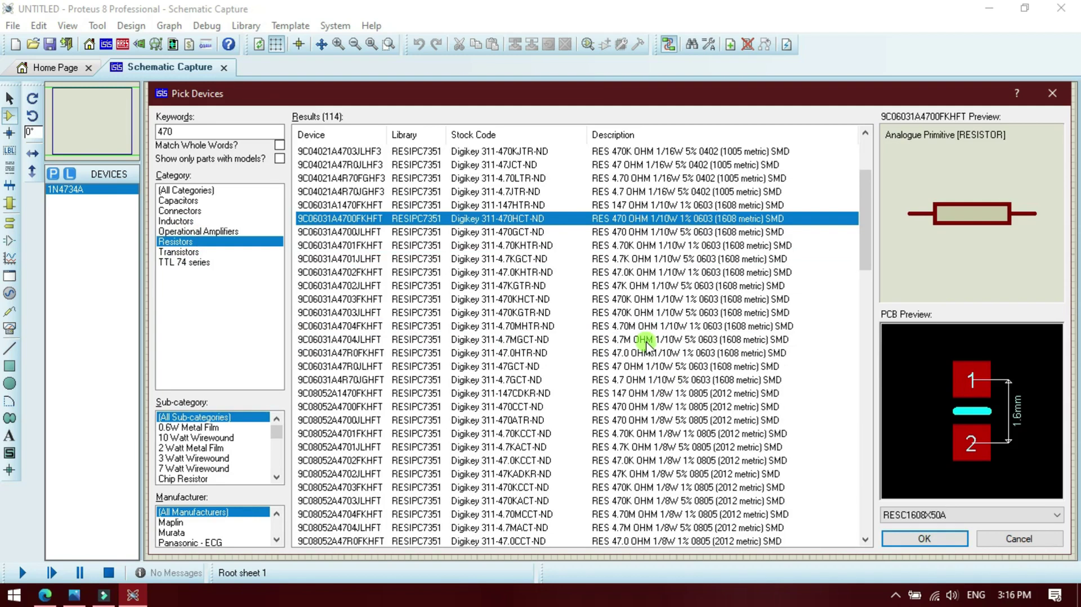
scroll(652, 473, down, 3)
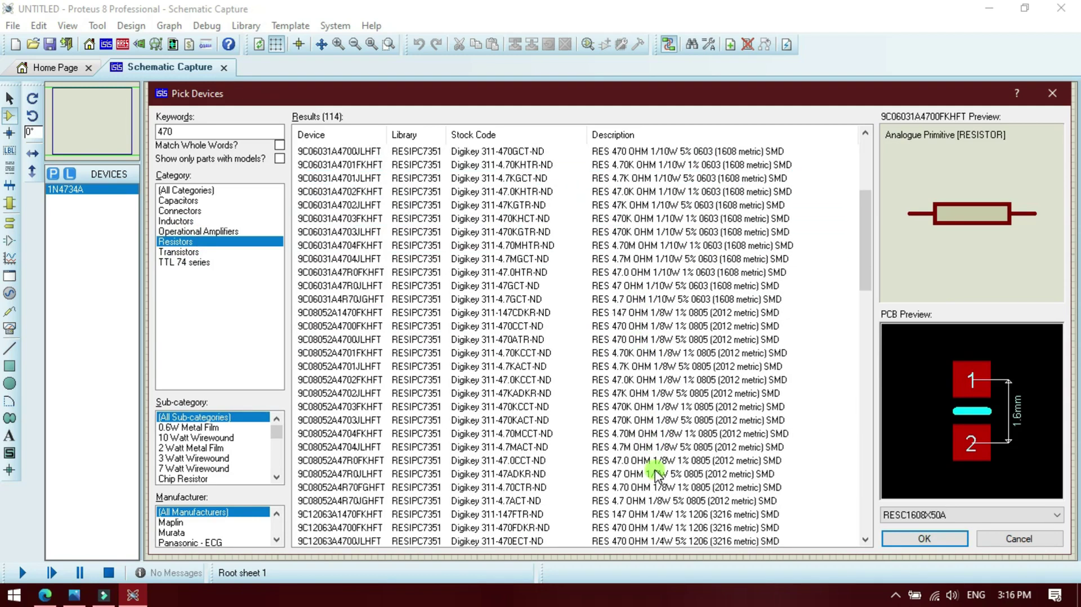
click(656, 526)
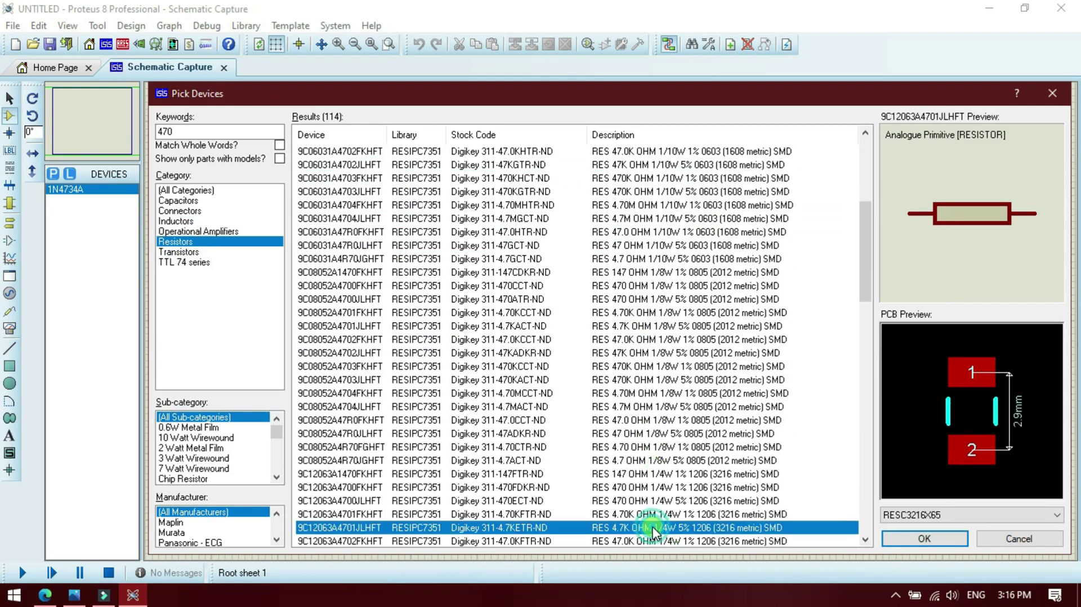
click(651, 501)
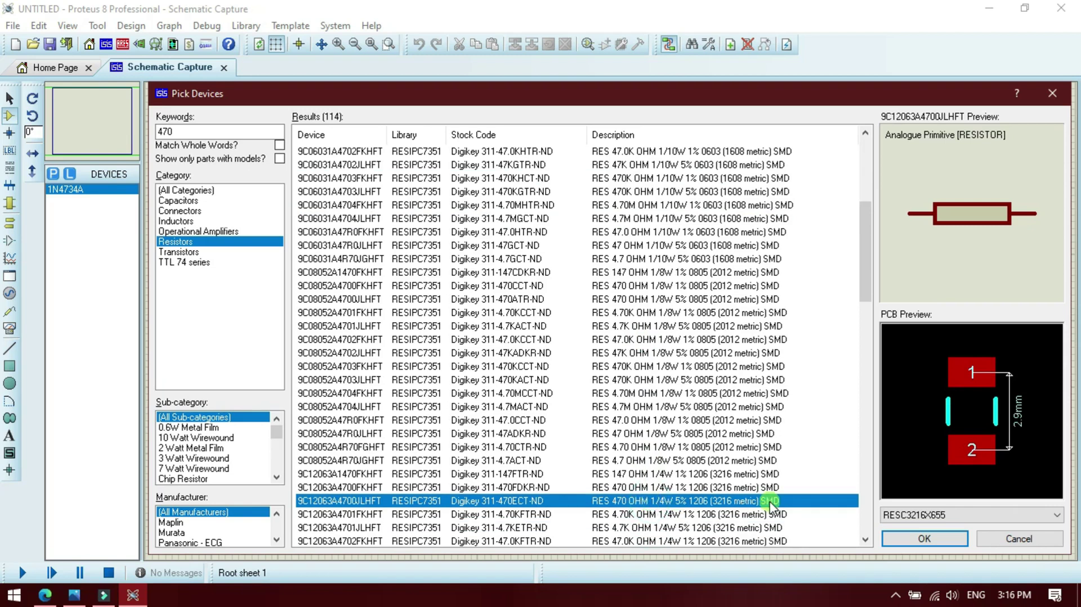
click(924, 538)
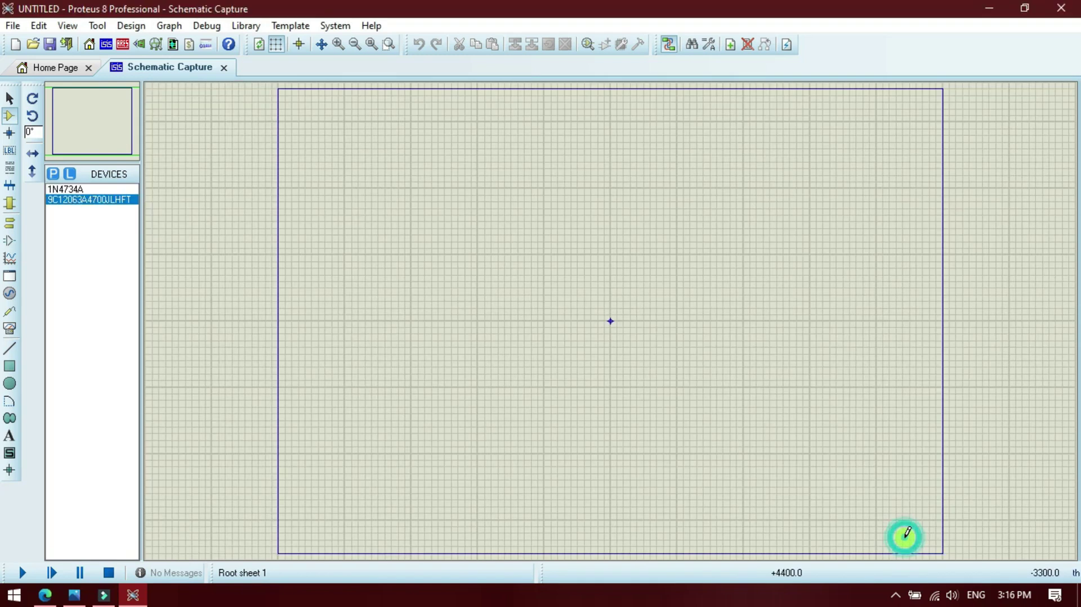
- Place a DC generator in the upper-left area of the schematic sheet
click(53, 174)
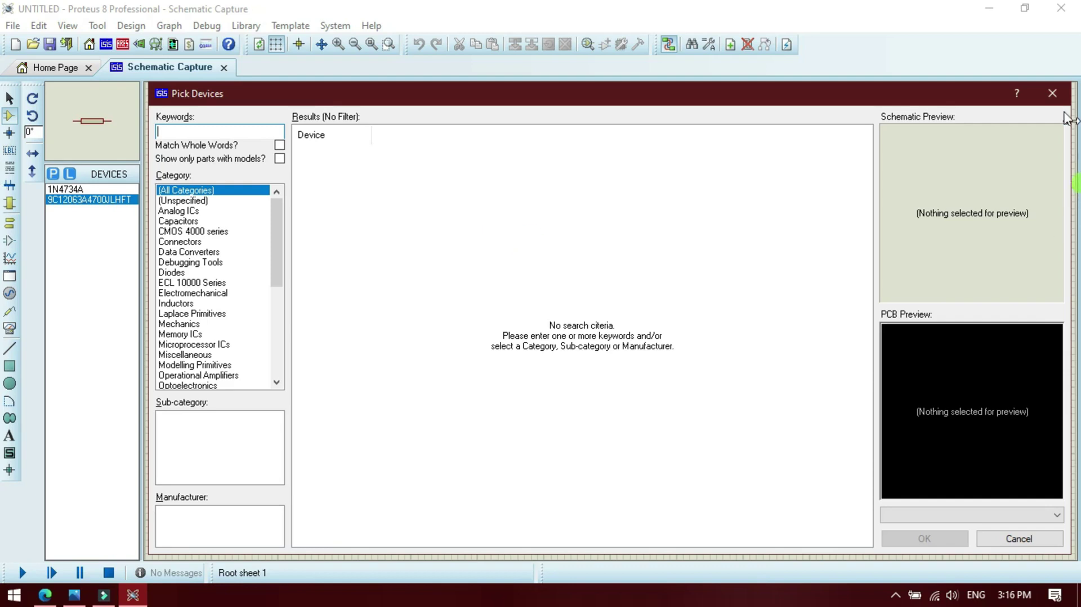
click(1053, 93)
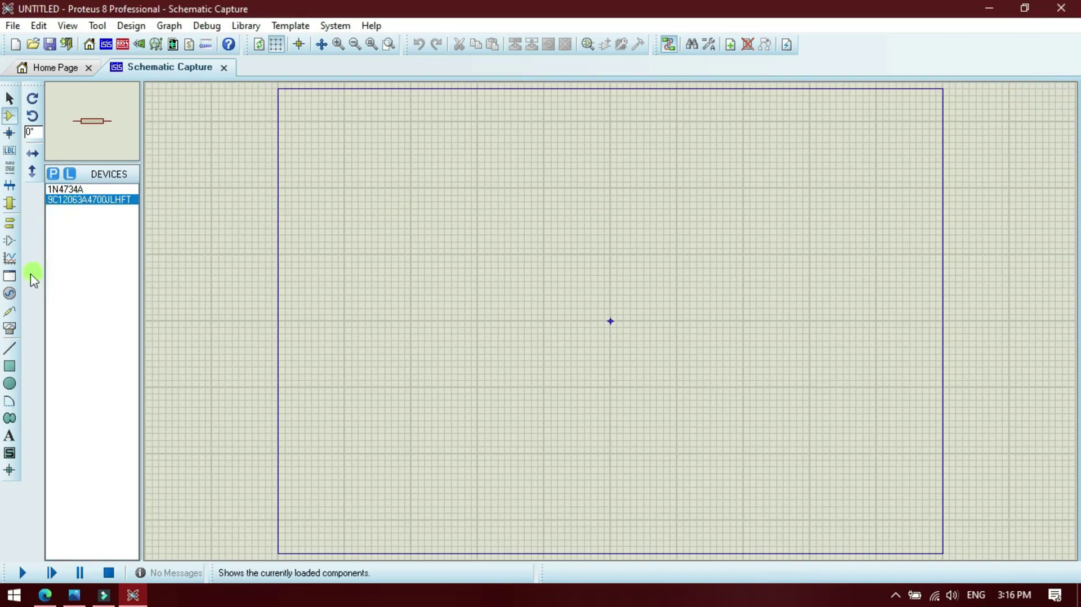
click(9, 293)
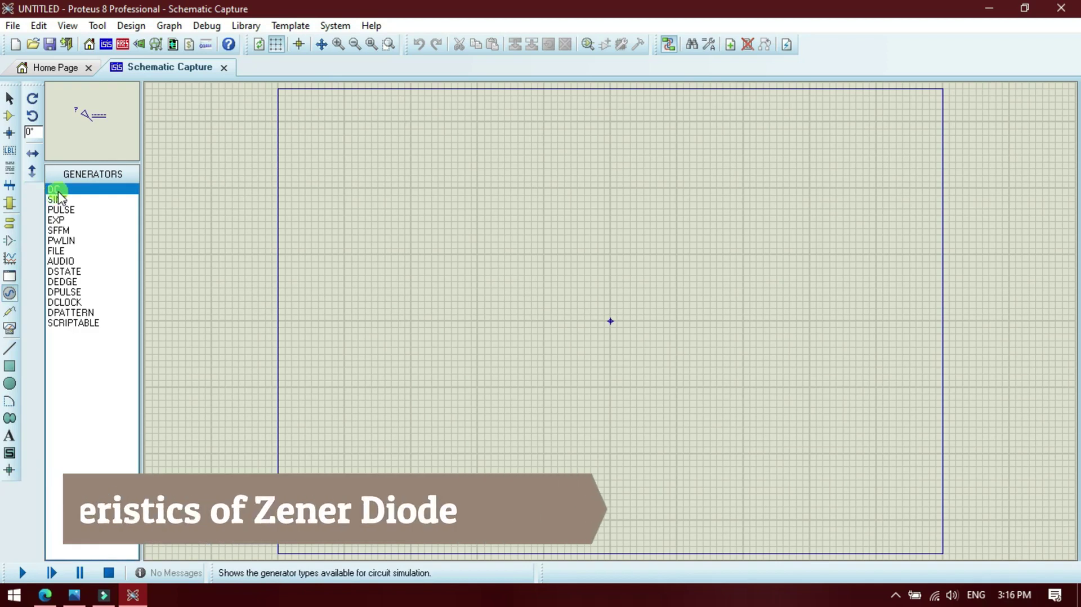
click(453, 241)
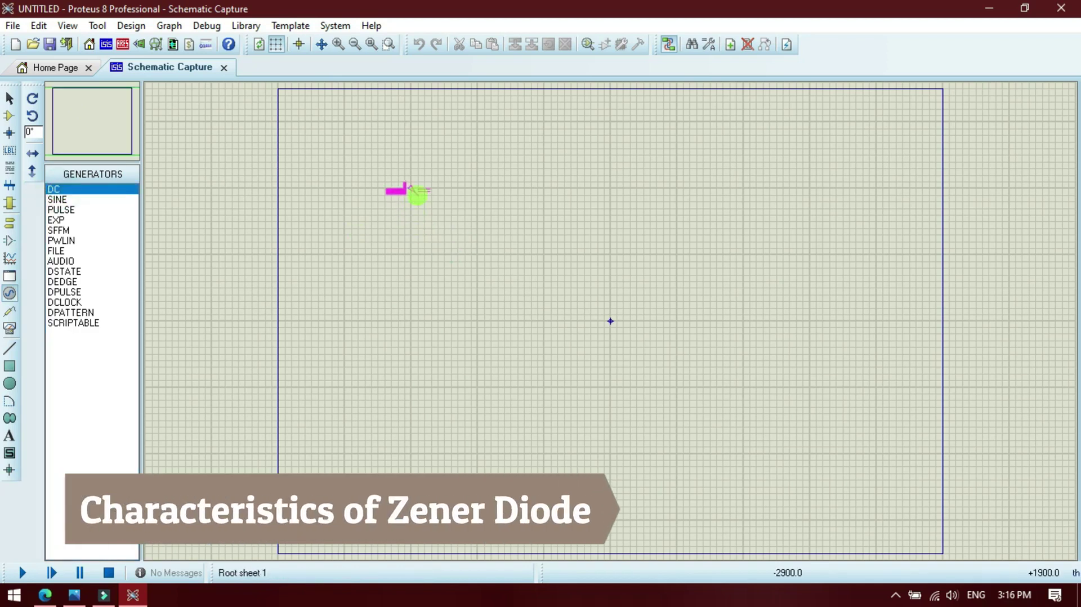
click(431, 190)
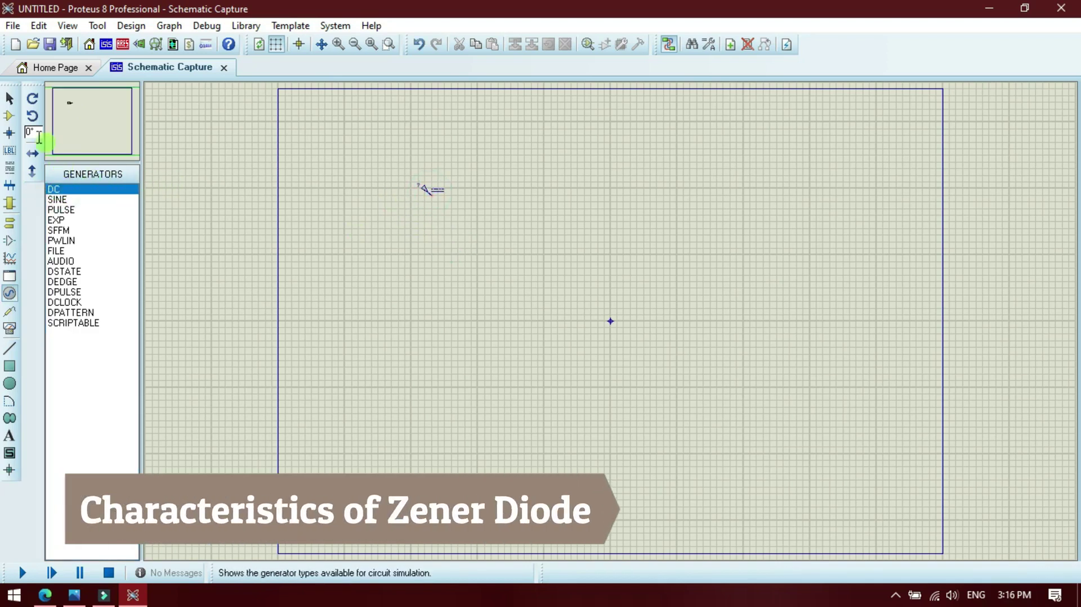
- Search the device library for pot and add the interactive potentiometer POT-HG to the device list
click(9, 115)
click(54, 174)
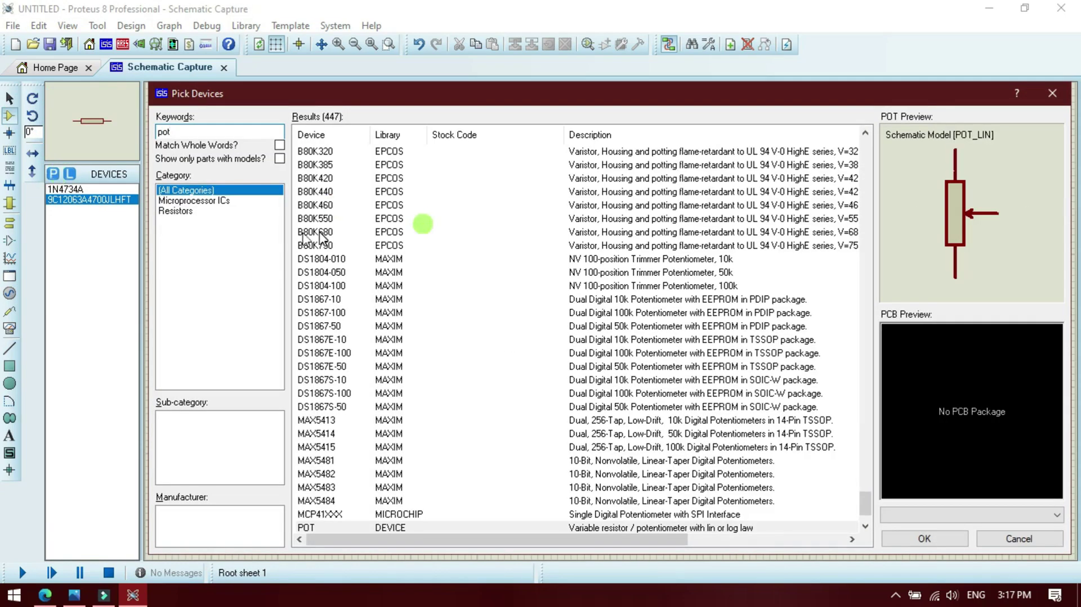
scroll(461, 359, down, 2)
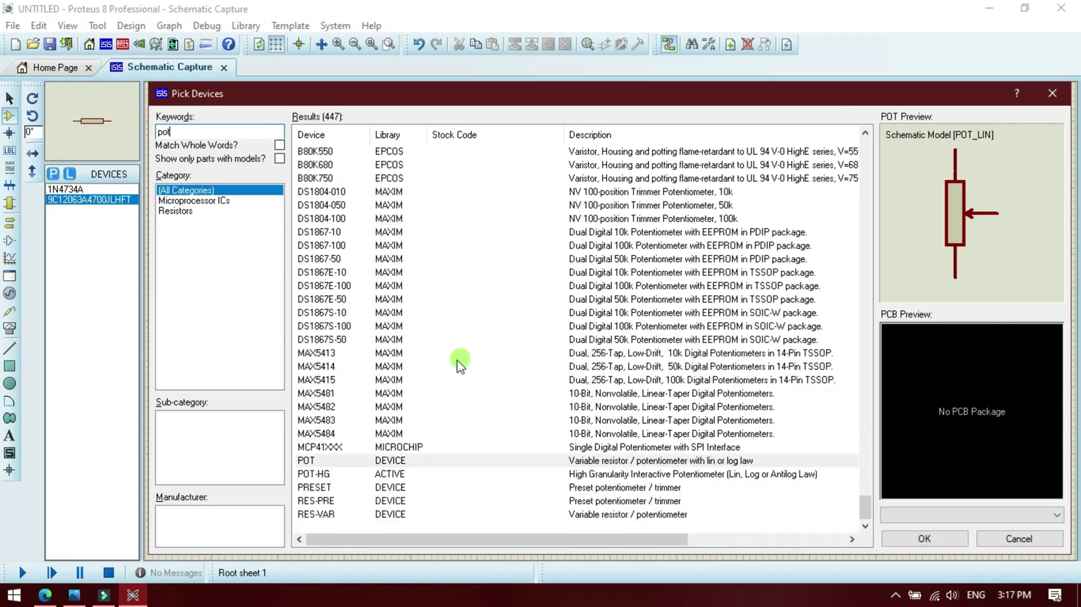
click(394, 475)
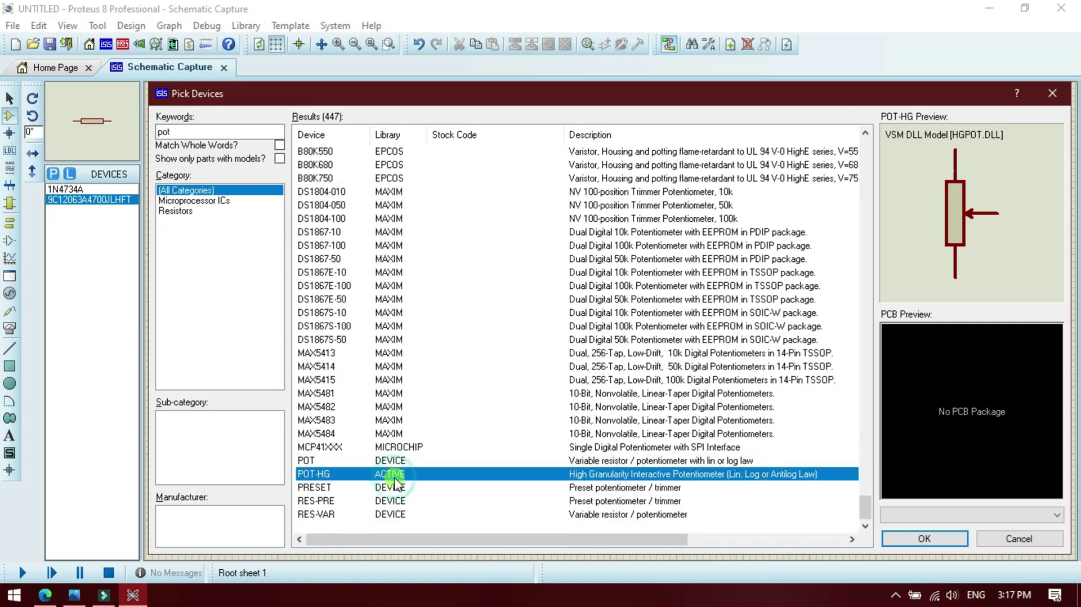
click(929, 540)
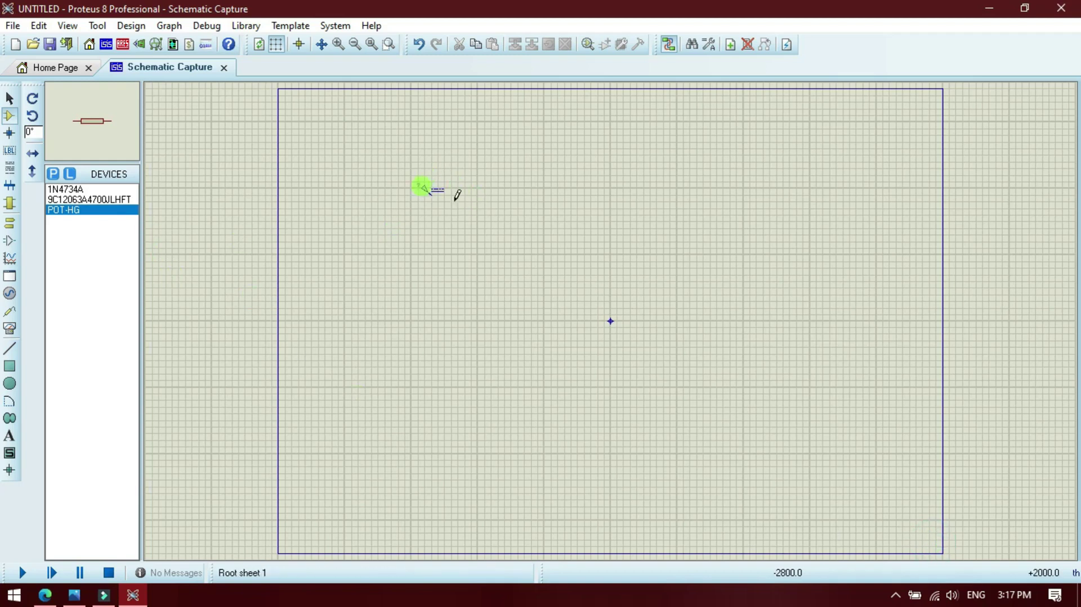
- Place the POT-HG potentiometer below and to the right of the DC generator and wire its upper pin to the generator
click(67, 210)
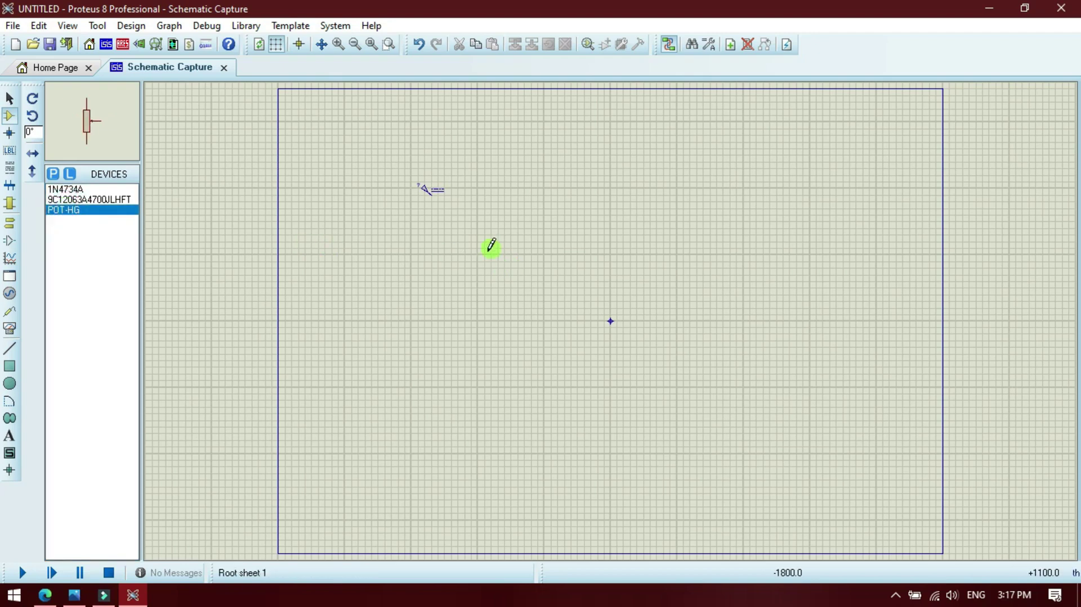
click(479, 273)
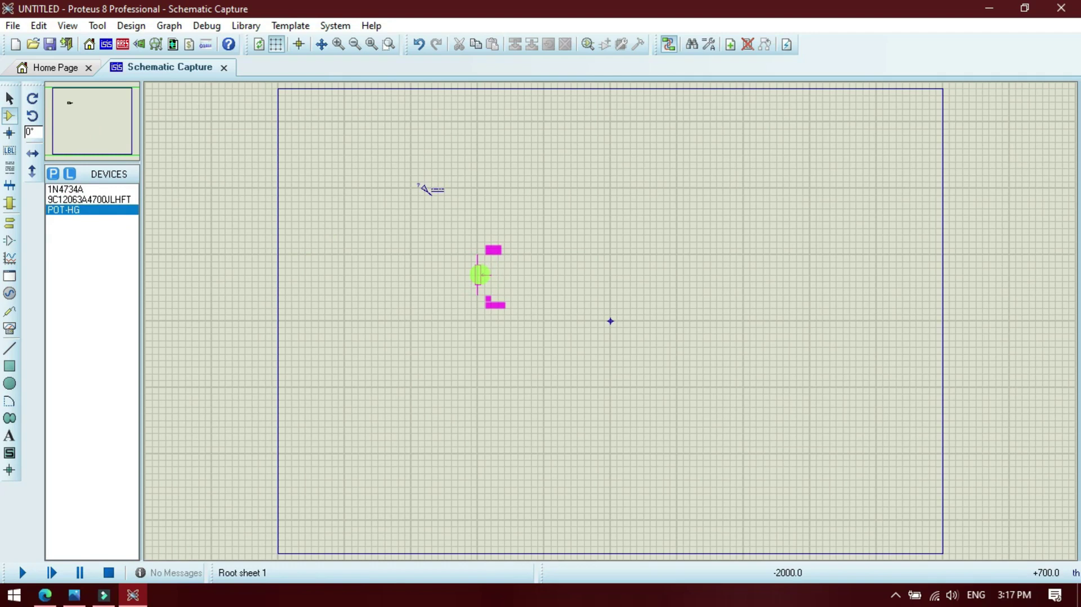
click(479, 275)
click(478, 254)
click(472, 192)
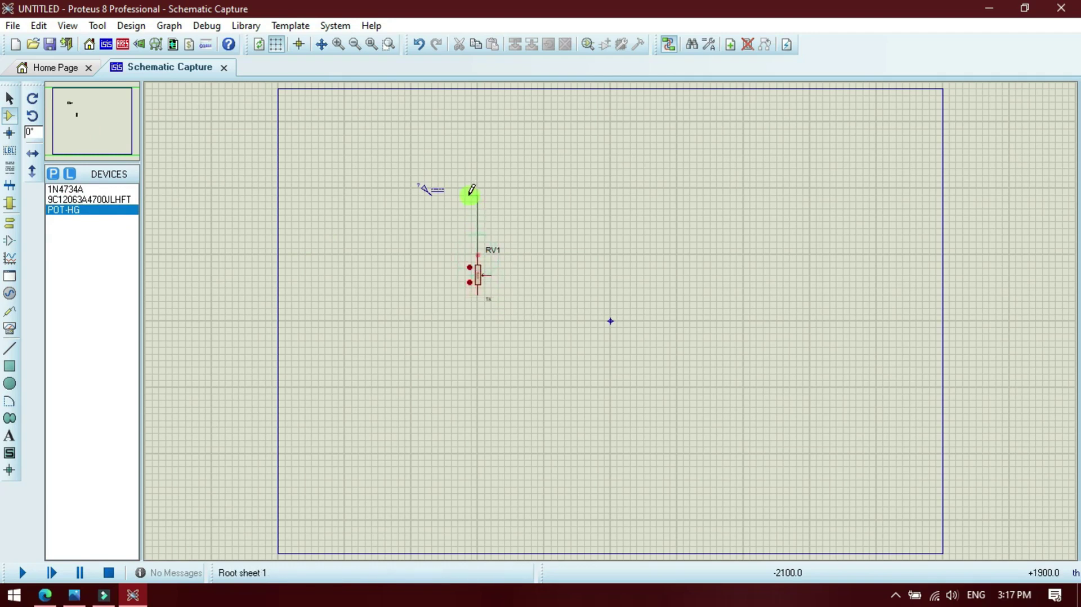
click(430, 191)
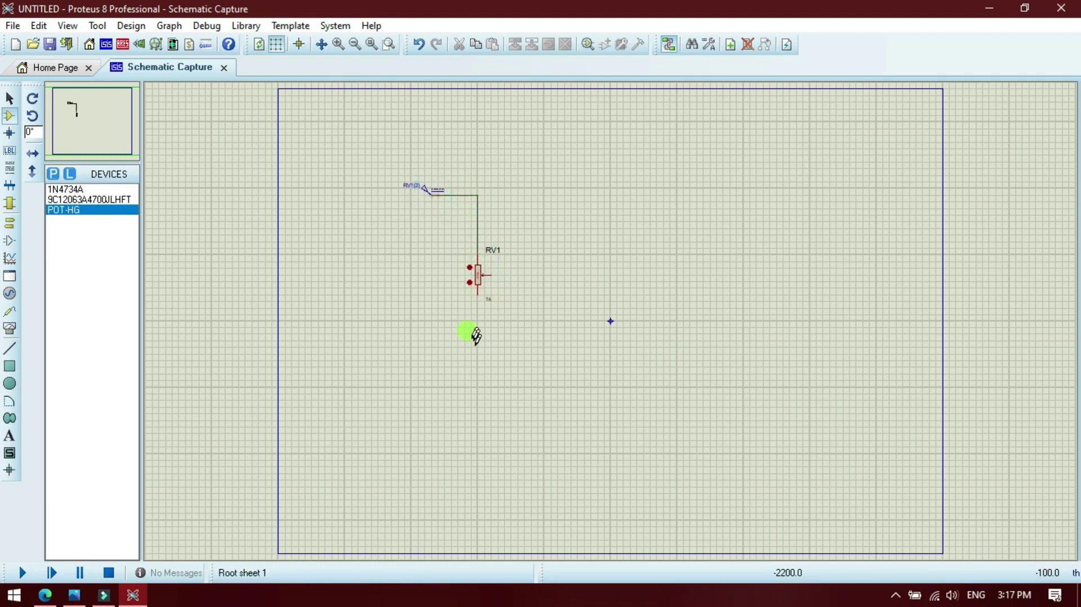
- Place a ground terminal below the potentiometer and wire it to the potentiometer's lower pin
right_click(495, 354)
mouse_move(530, 364)
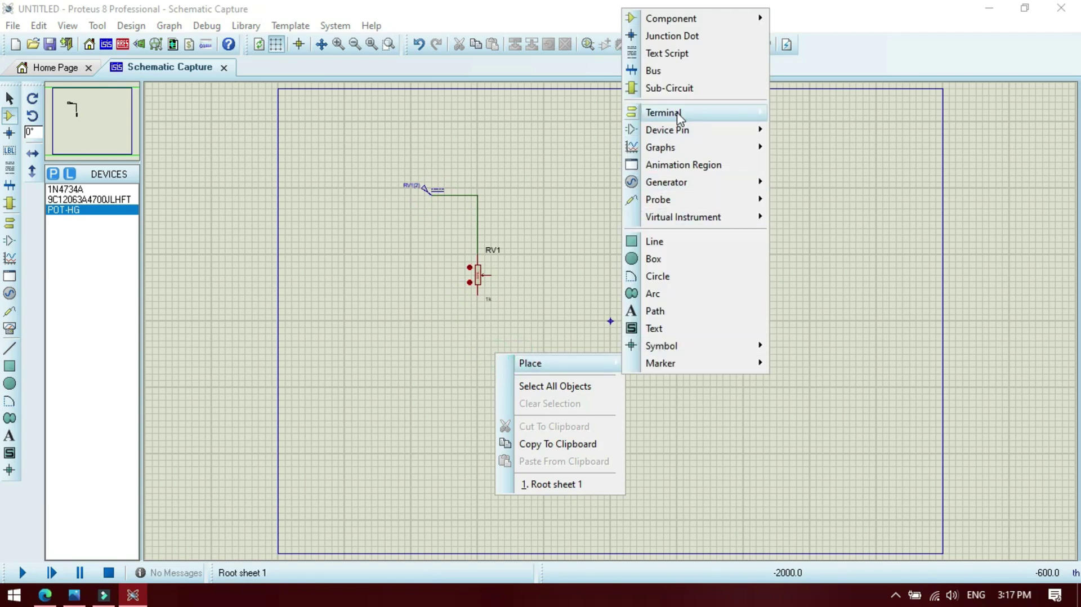
mouse_move(679, 116)
click(840, 201)
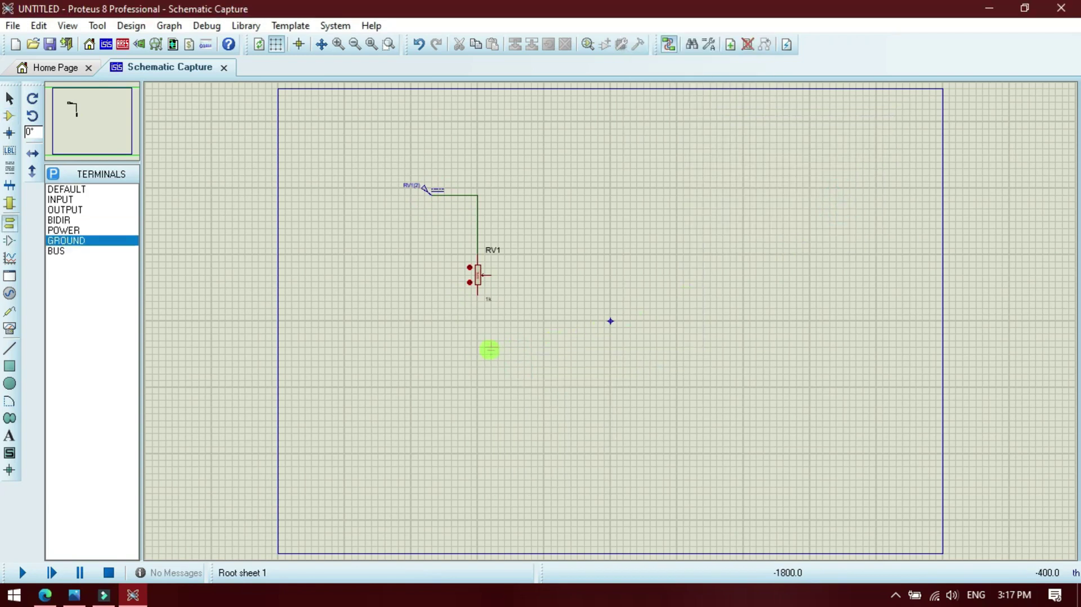
click(480, 353)
click(479, 340)
click(479, 292)
click(589, 325)
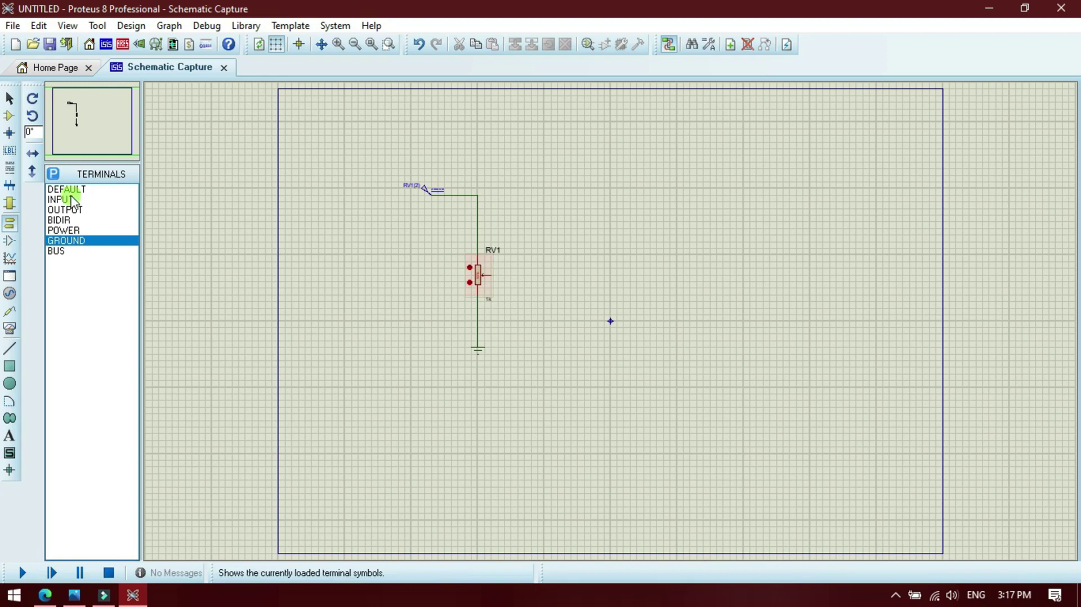
- Place the 470 ohm resistor 9C12063A4700JLHFT horizontally, above and to the right of the potentiometer
click(10, 115)
click(79, 189)
click(85, 200)
click(560, 205)
click(583, 196)
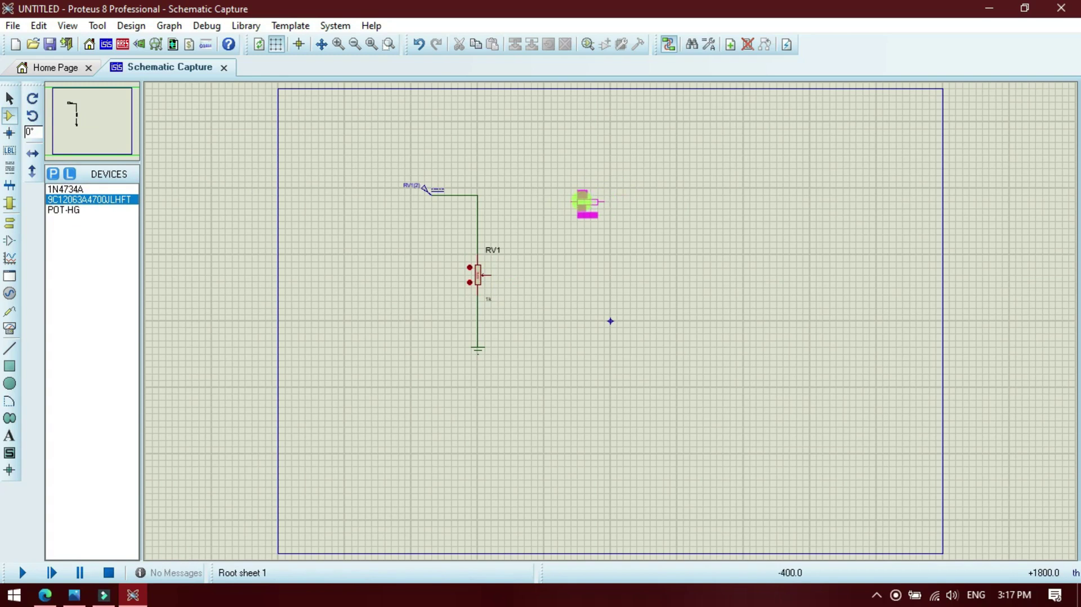
click(619, 202)
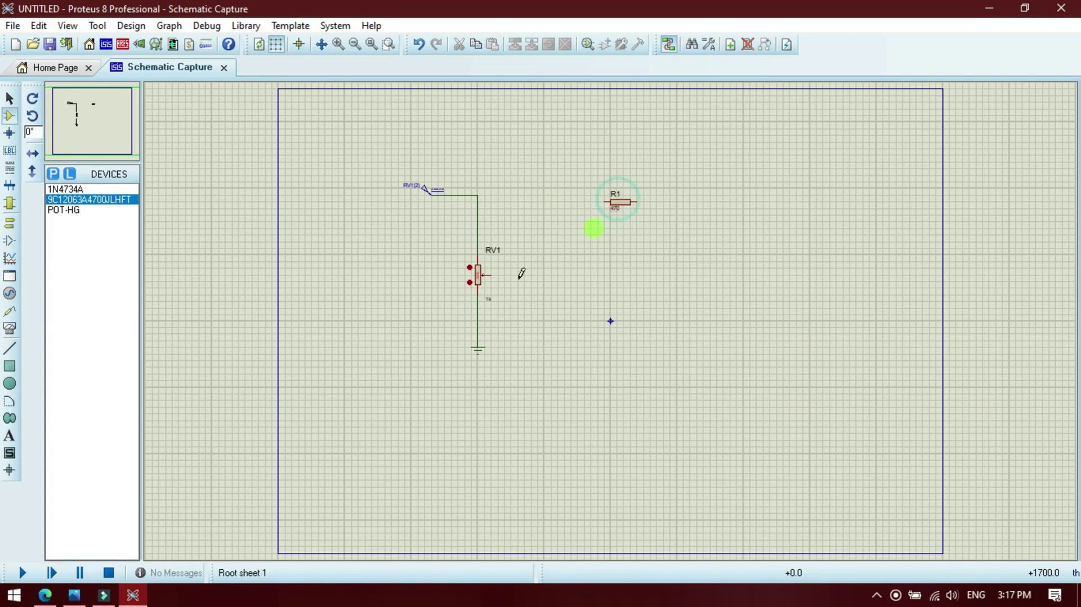
- Wire the potentiometer's wiper to the left pin of resistor R1
click(490, 274)
click(511, 202)
click(606, 202)
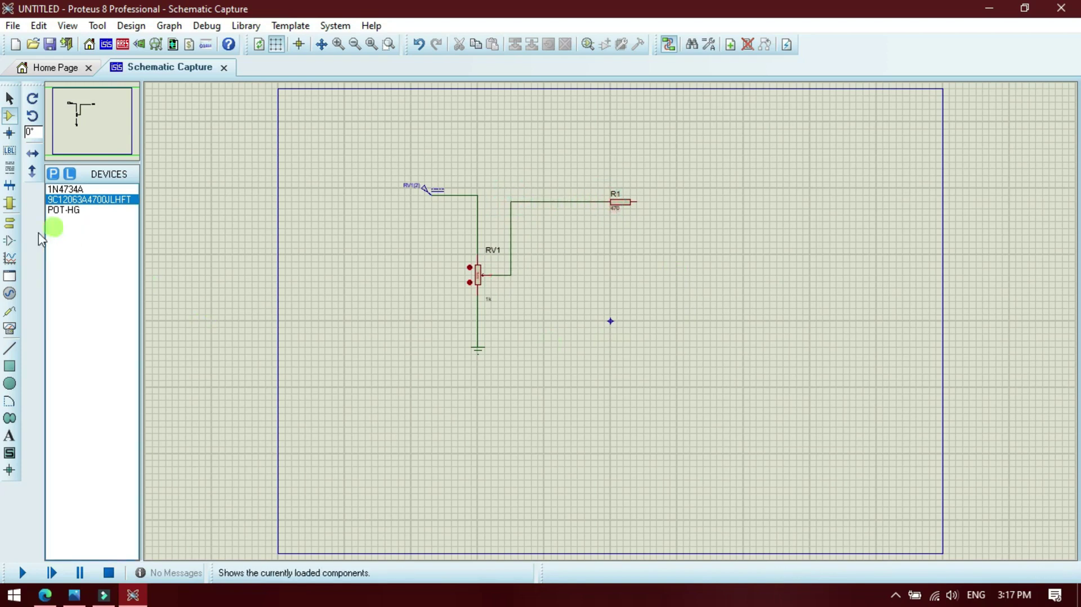
- Place a DC voltmeter vertically between the potentiometer and resistor R1, below the wire linking them
click(10, 293)
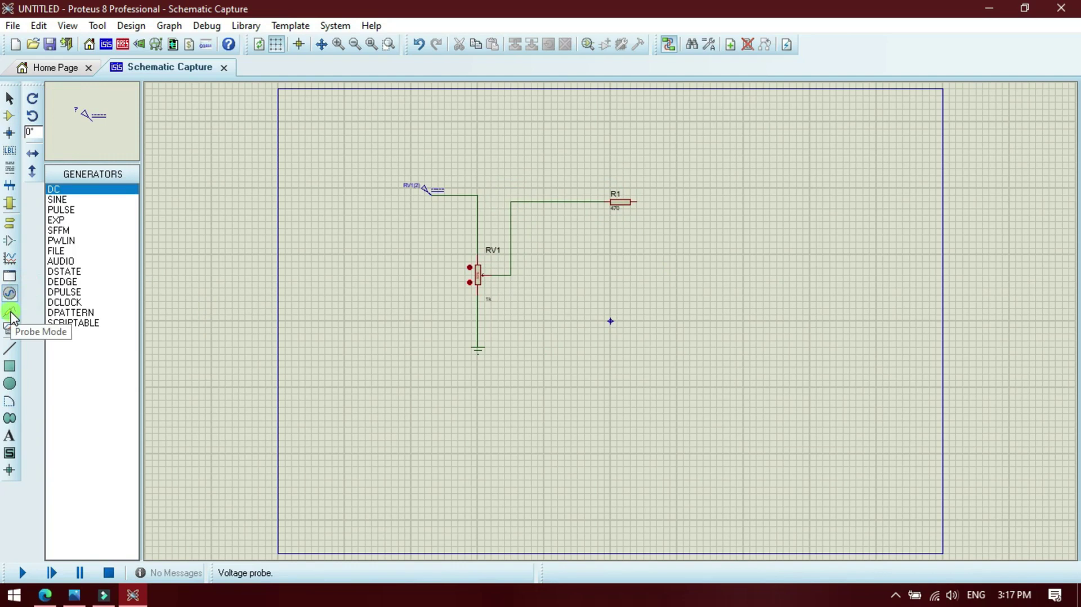
click(11, 312)
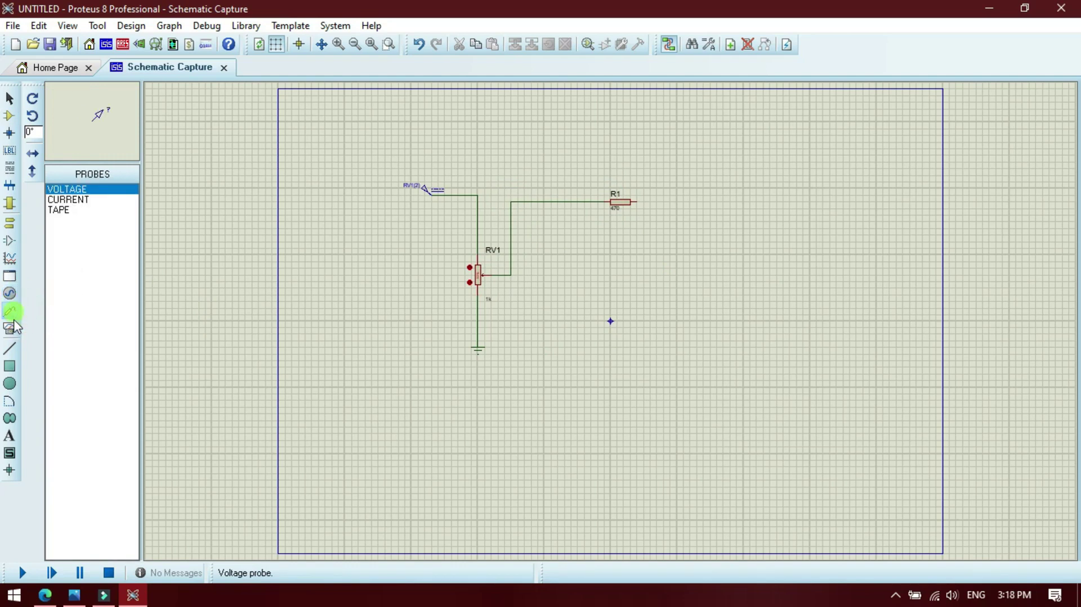
click(10, 328)
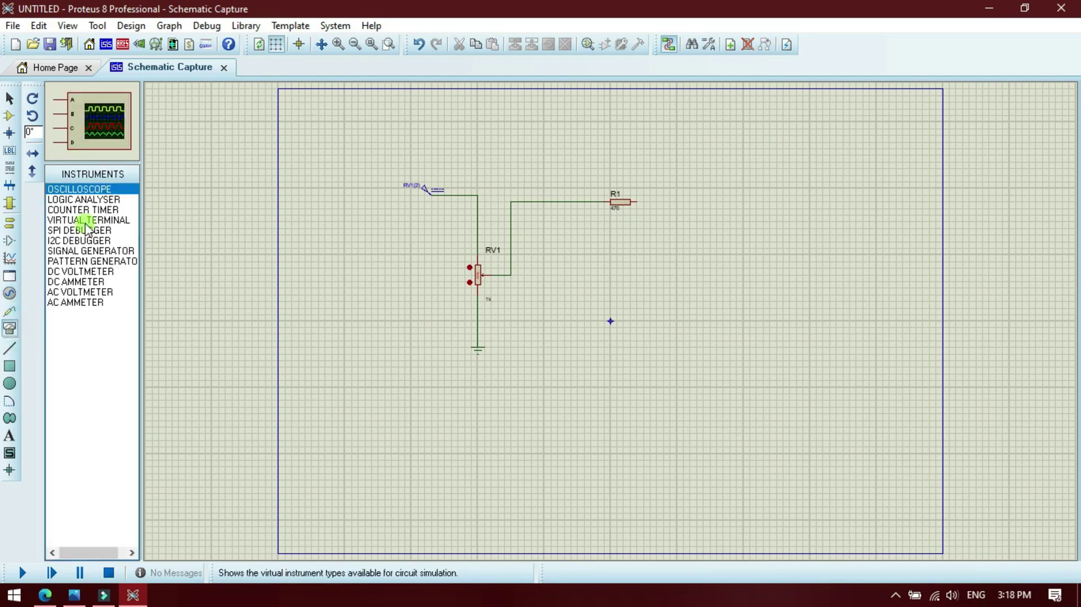
click(84, 271)
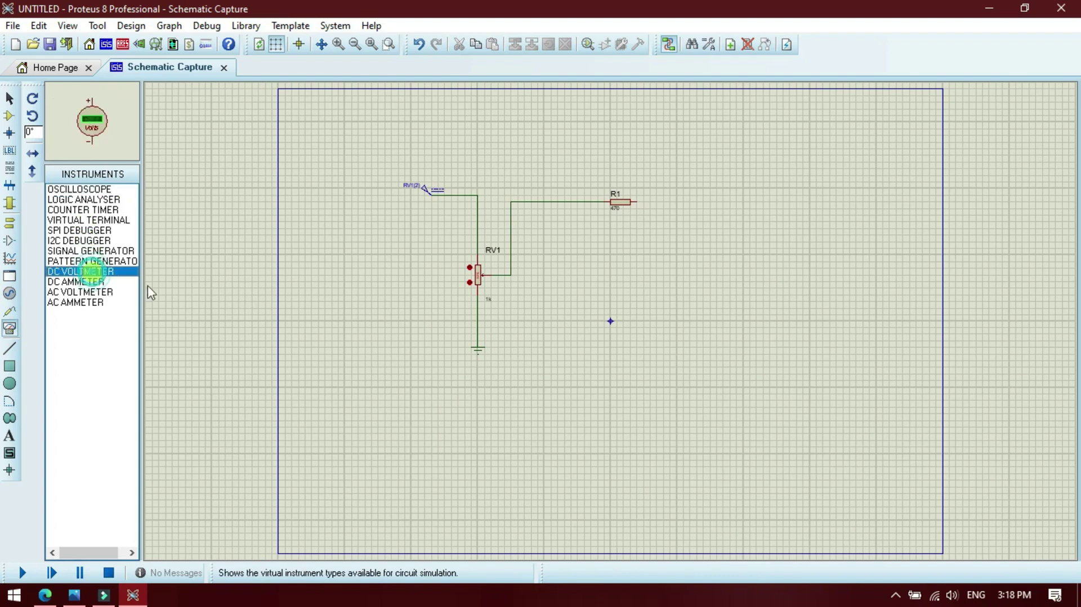
click(540, 280)
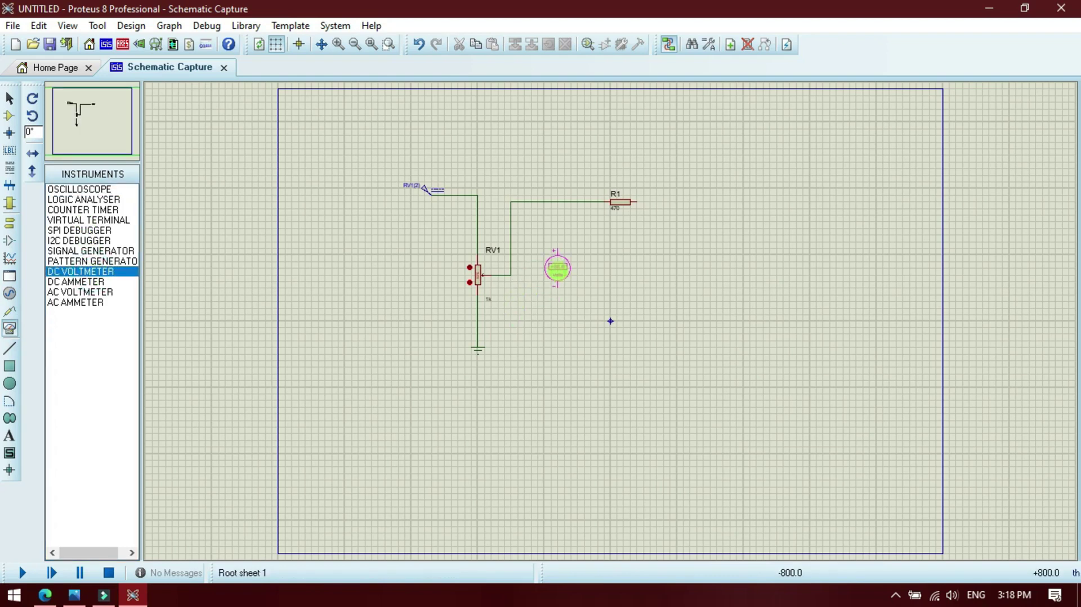
click(558, 268)
- Wire the voltmeter's positive pin to the wiper-to-R1 wire and its negative pin to the potentiometer's ground wire
click(557, 249)
click(556, 203)
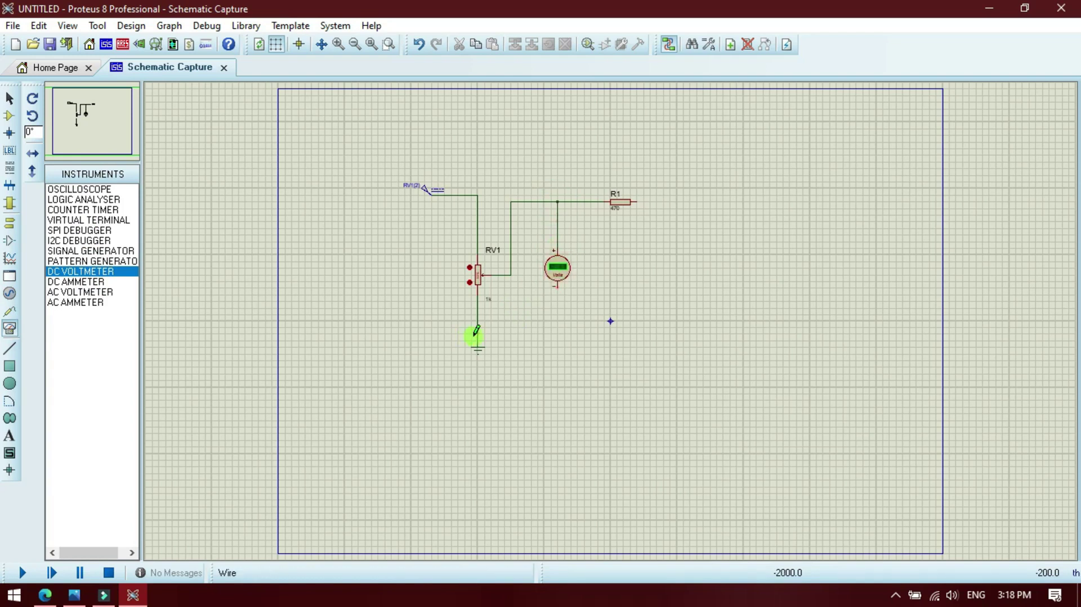
click(559, 286)
click(478, 334)
- Place a second DC voltmeter vertically, well to the right of resistor R1 and slightly below it
click(719, 261)
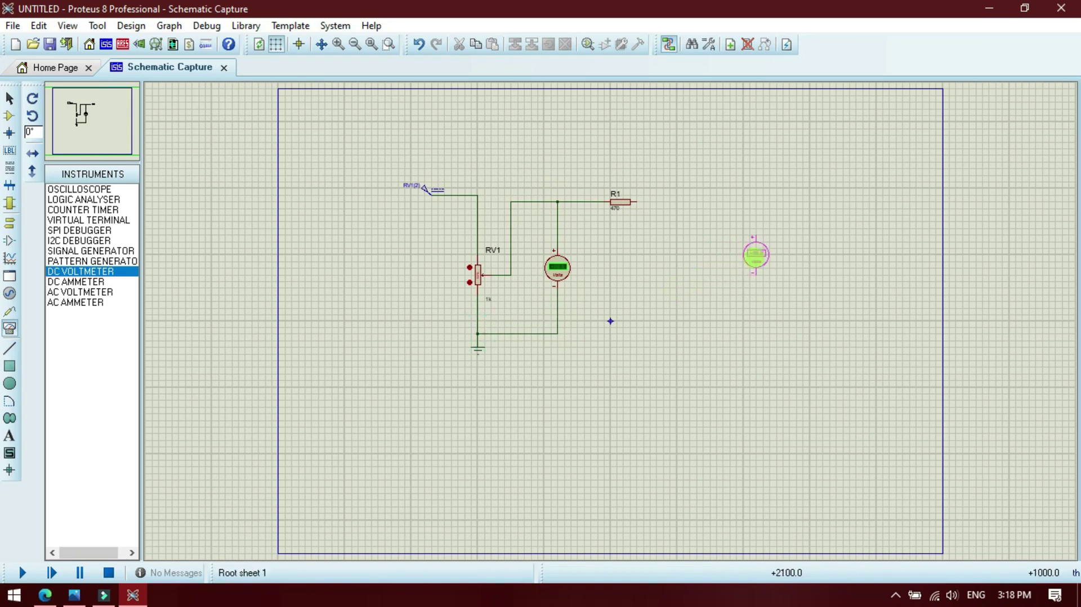
click(783, 262)
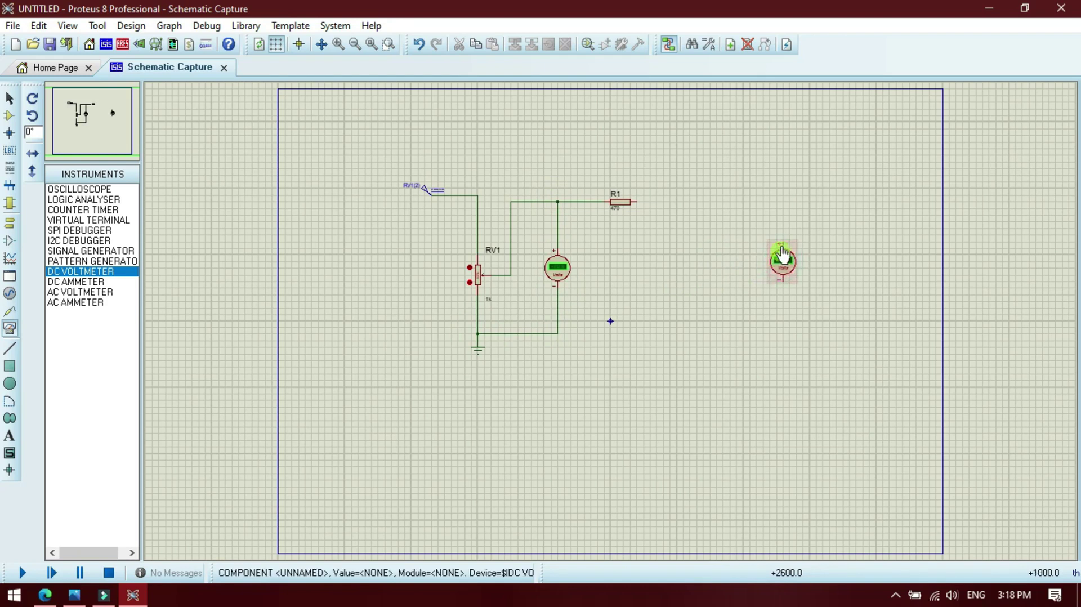
click(783, 243)
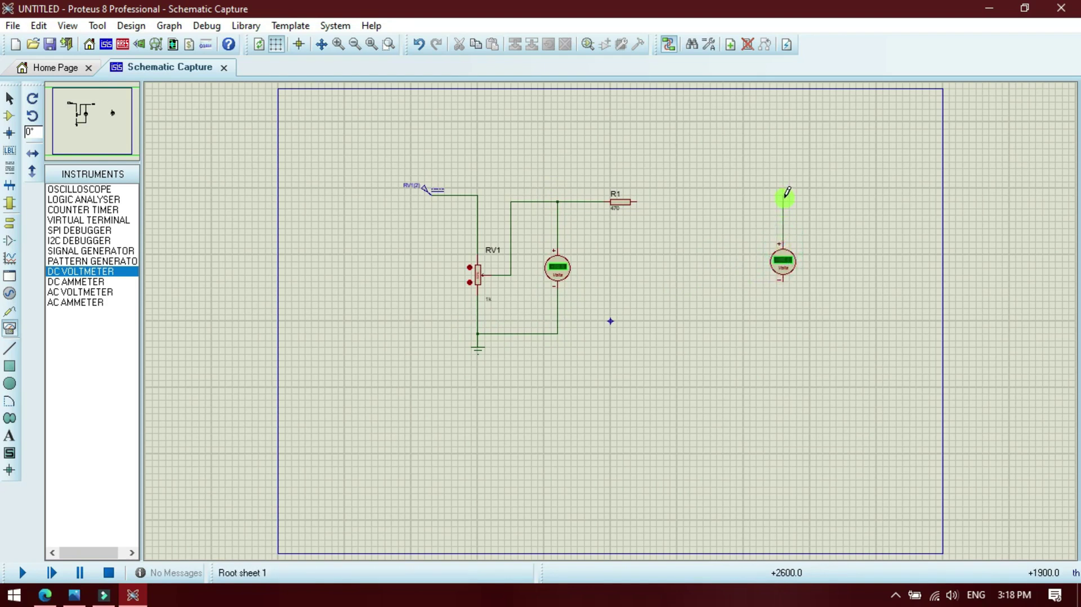
- Place a DC ammeter in line to the right of R1 and wire R1's free pin to the ammeter's positive pin
click(92, 282)
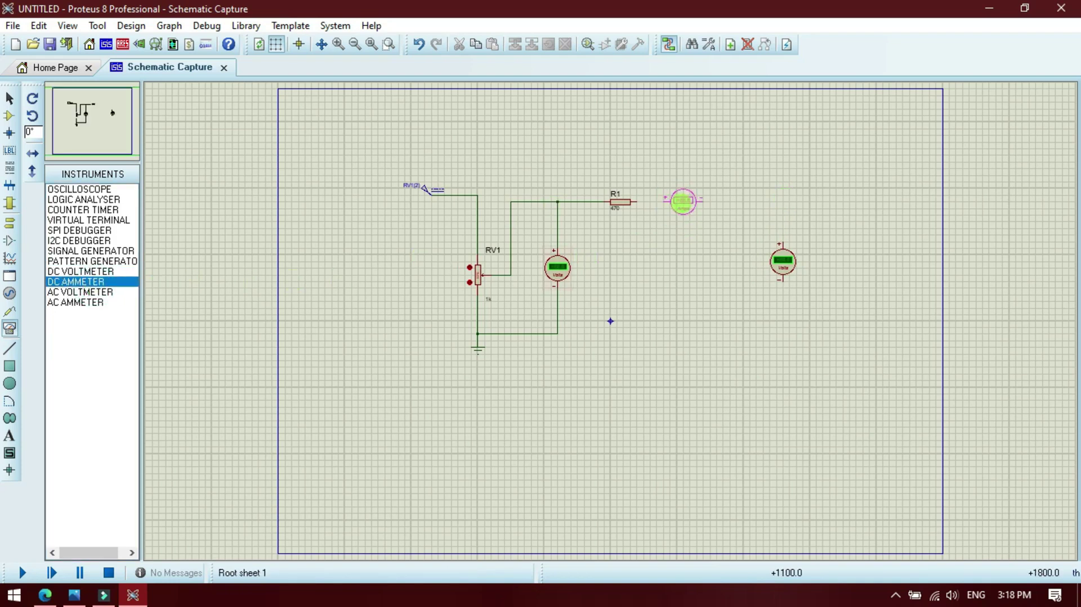
click(683, 200)
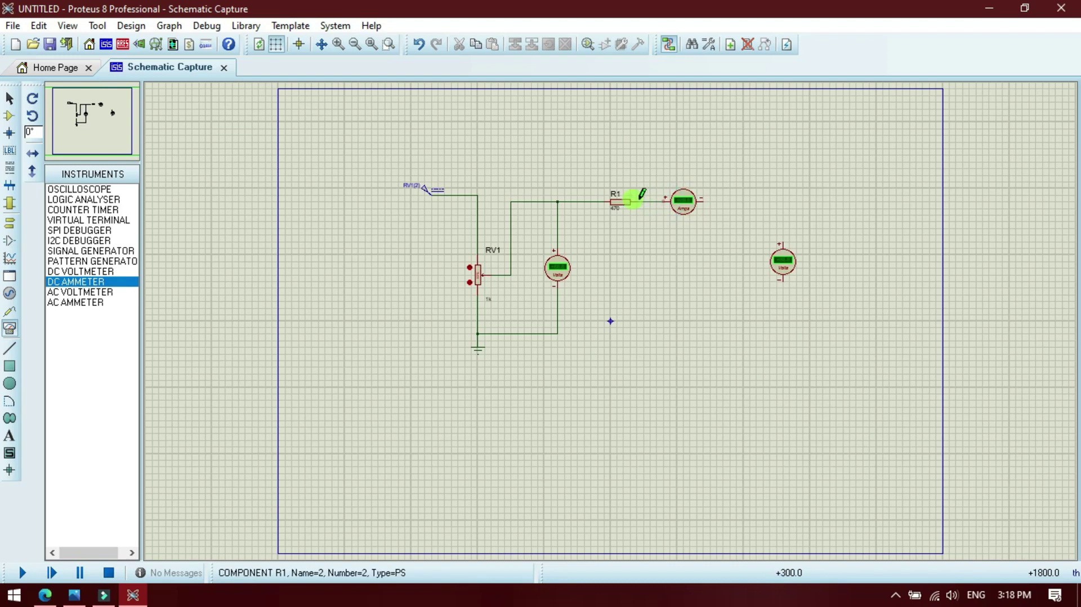
click(636, 199)
click(666, 200)
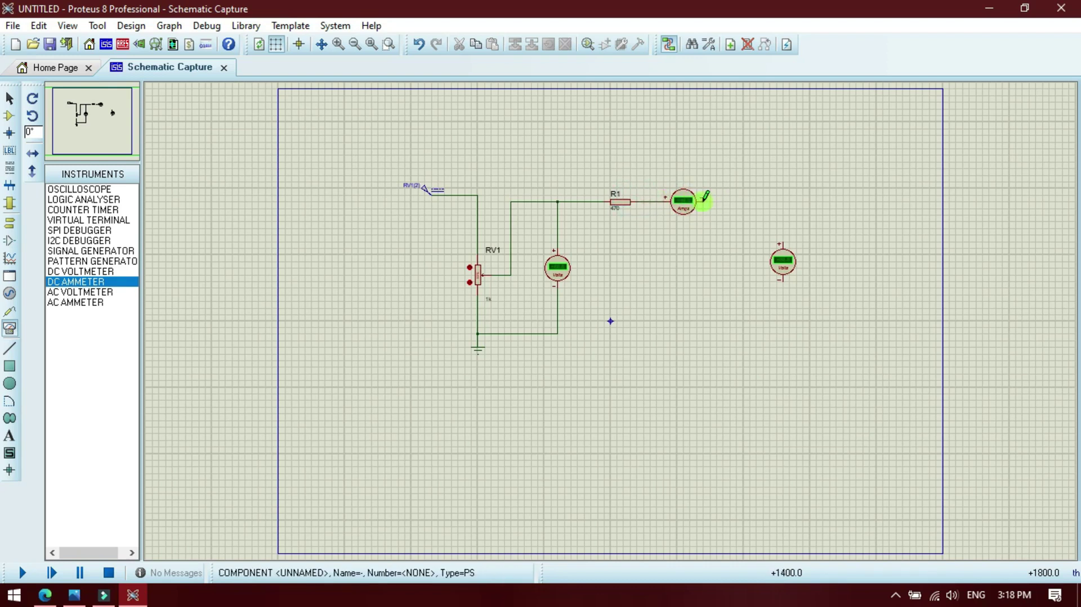
- Wire the ammeter's negative pin to the second voltmeter's positive pin, and that voltmeter's negative pin to the ground line
click(704, 200)
click(786, 237)
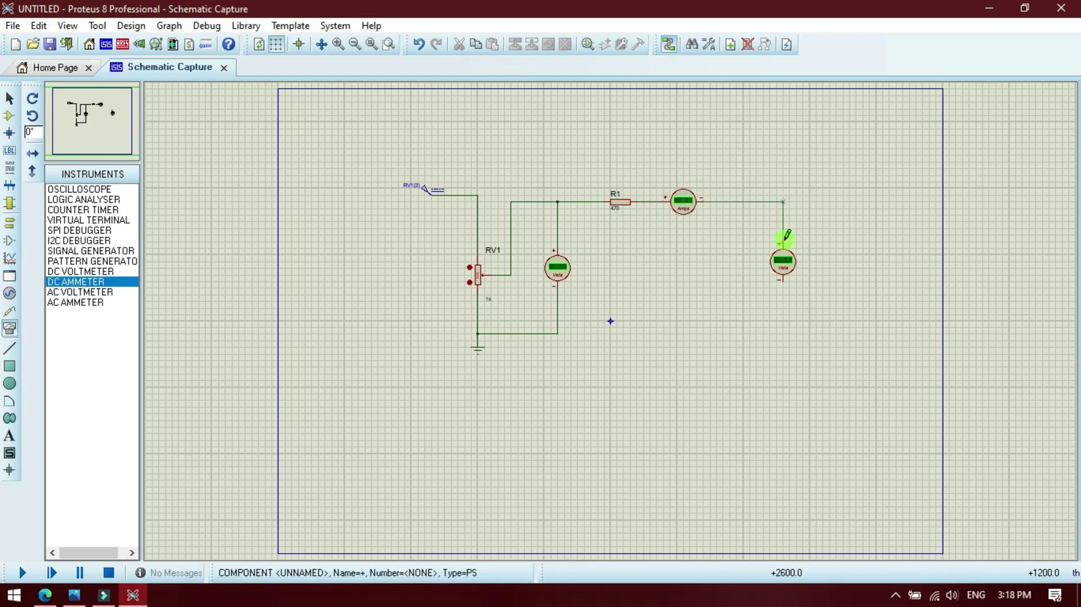
click(554, 332)
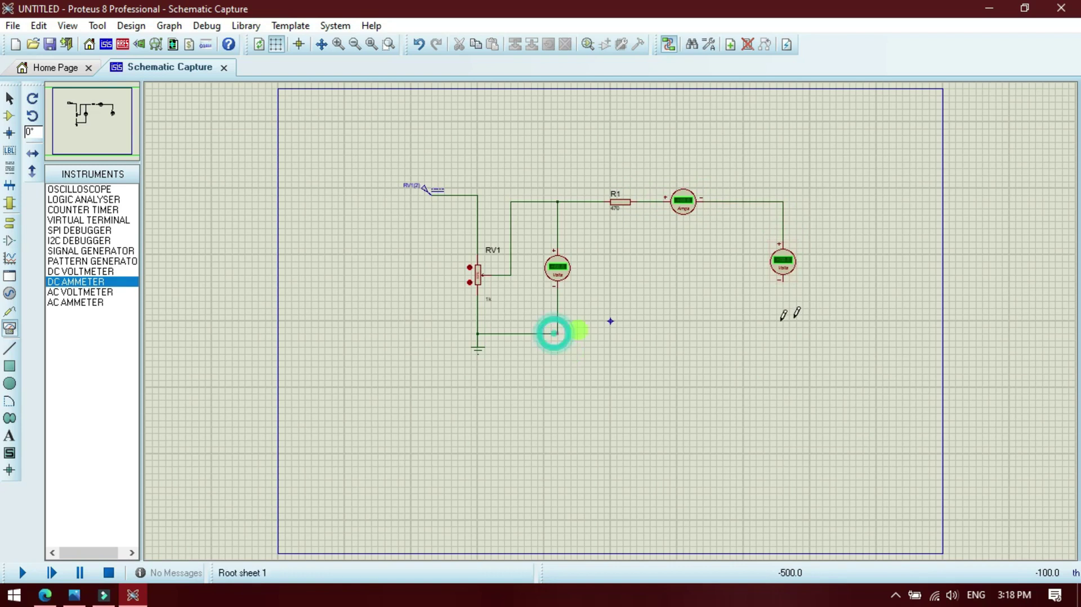
click(781, 280)
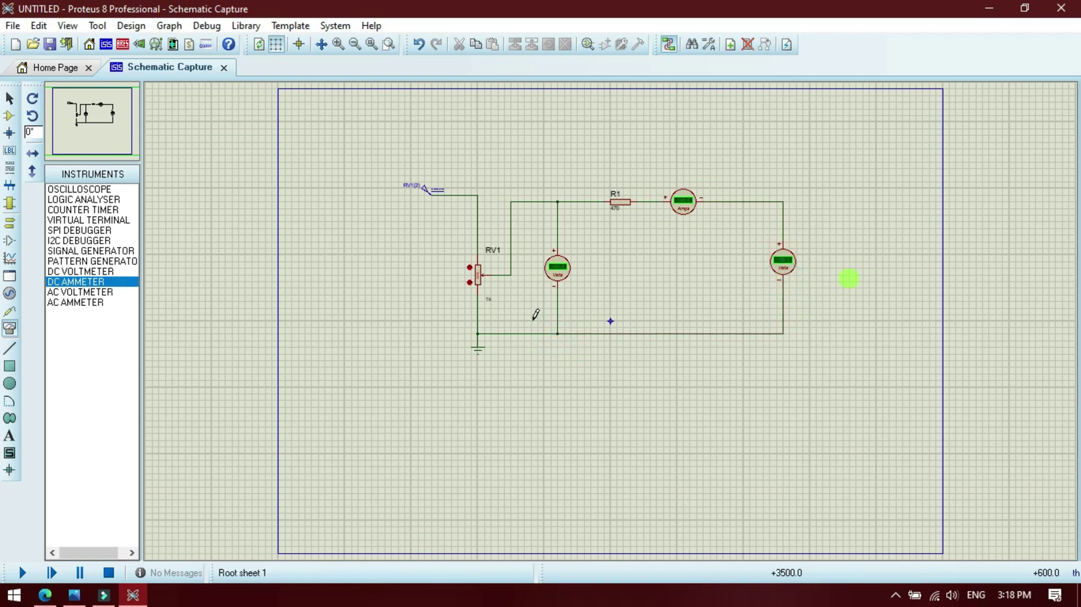
- Place the 1N4734A Zener diode, rotated -90°, between the ammeter and the second voltmeter
click(10, 117)
click(96, 189)
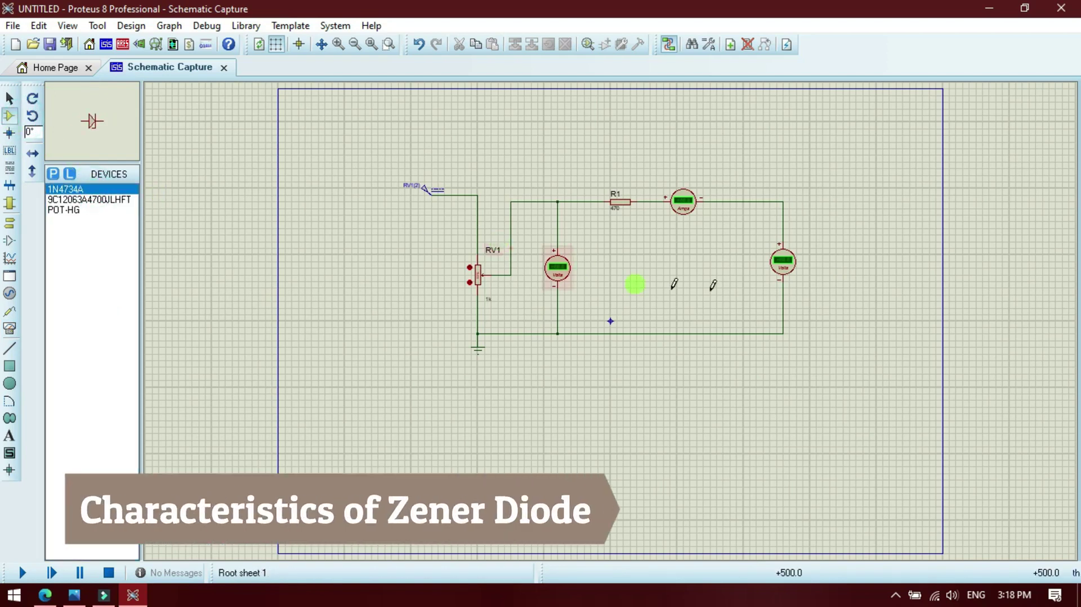
key(KP_Add)
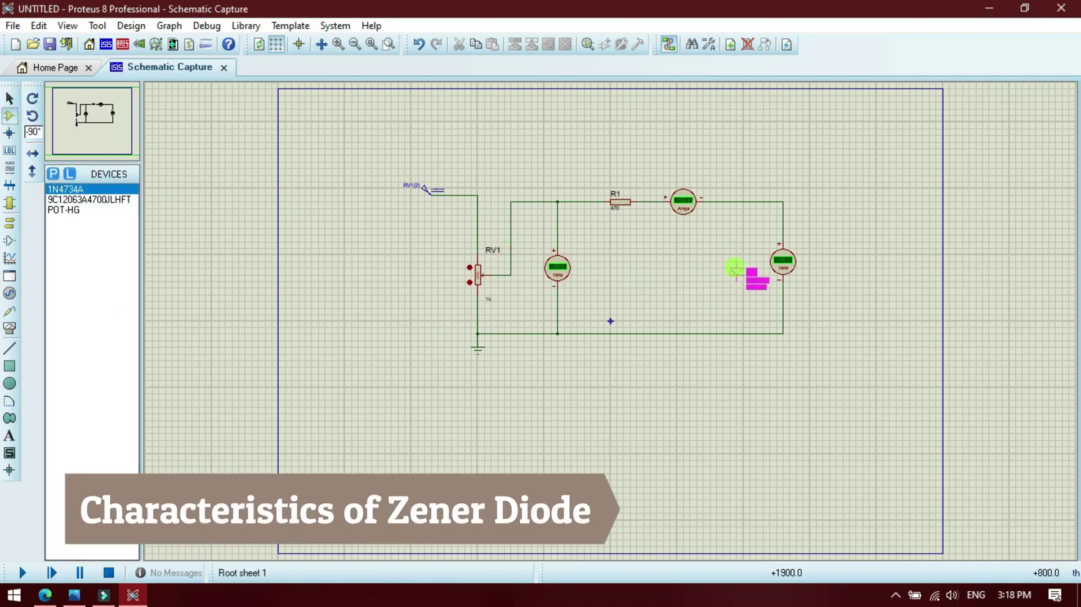
click(731, 249)
- Wire the diode's upper pin to the ammeter output wire and its lower pin to the ground line
click(731, 248)
click(731, 202)
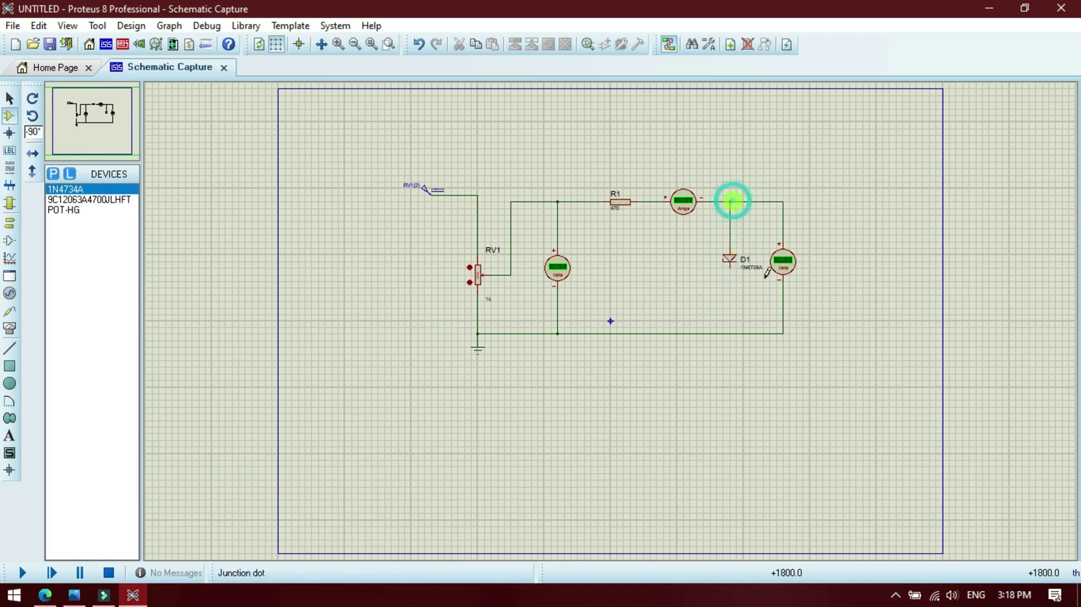
click(732, 263)
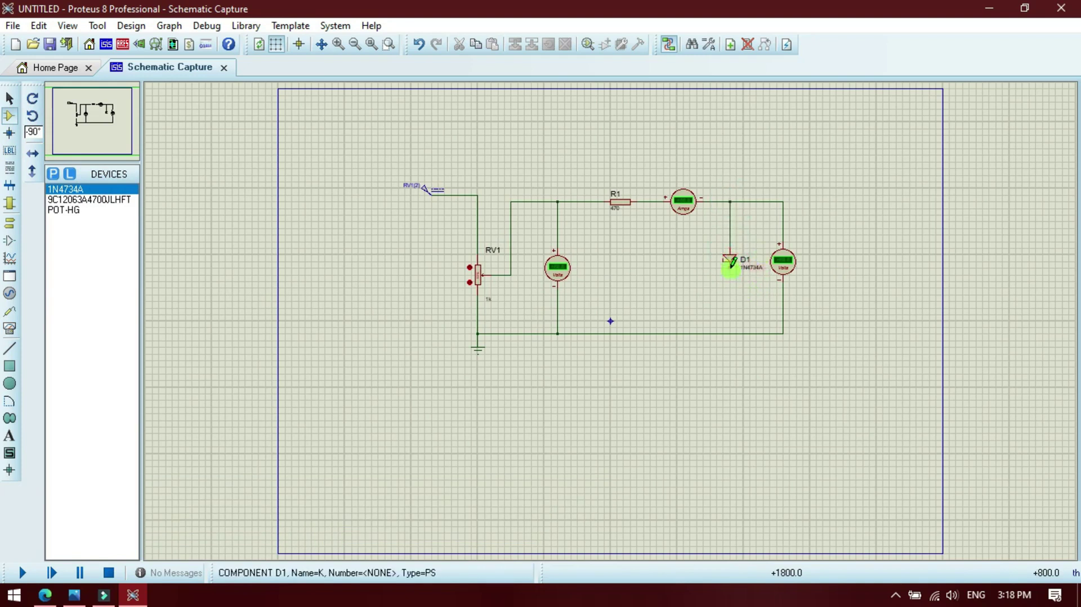
click(731, 332)
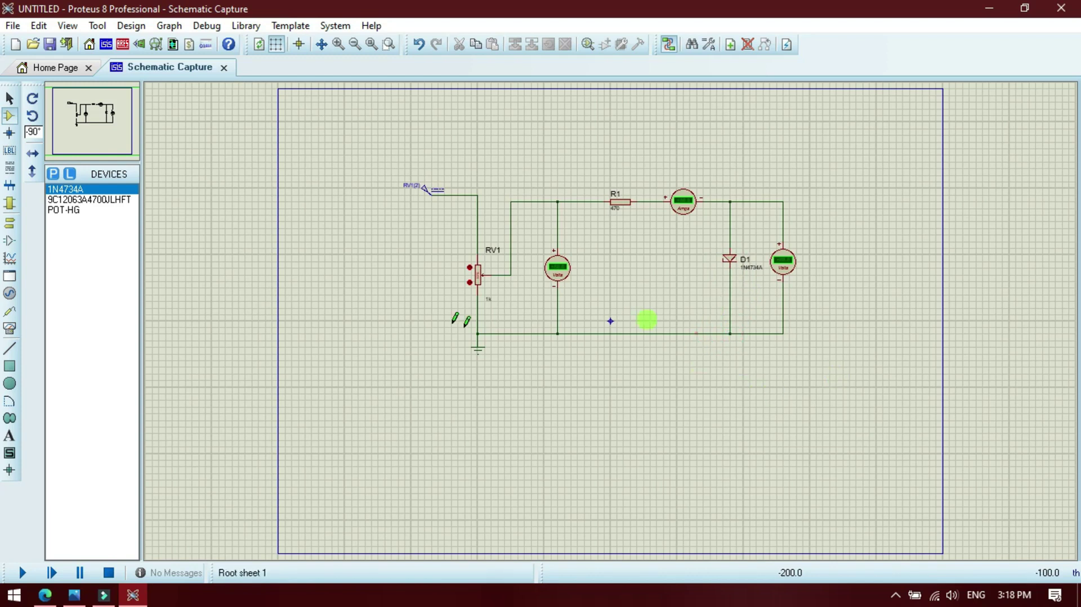
- Set the DC generator's voltage to 50 volts
click(389, 44)
drag(385, 168, 820, 367)
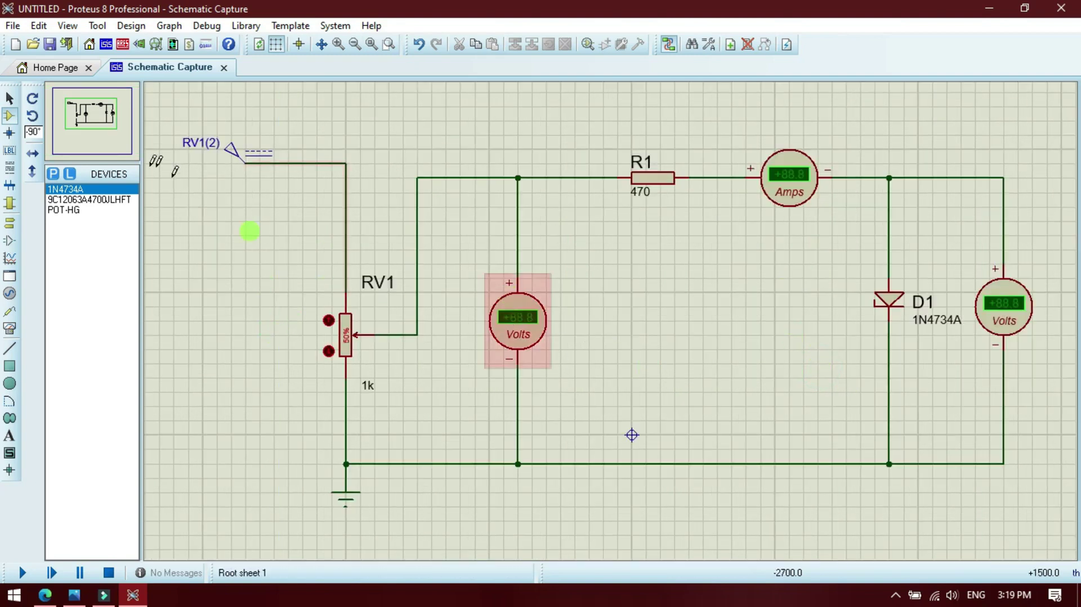
click(8, 97)
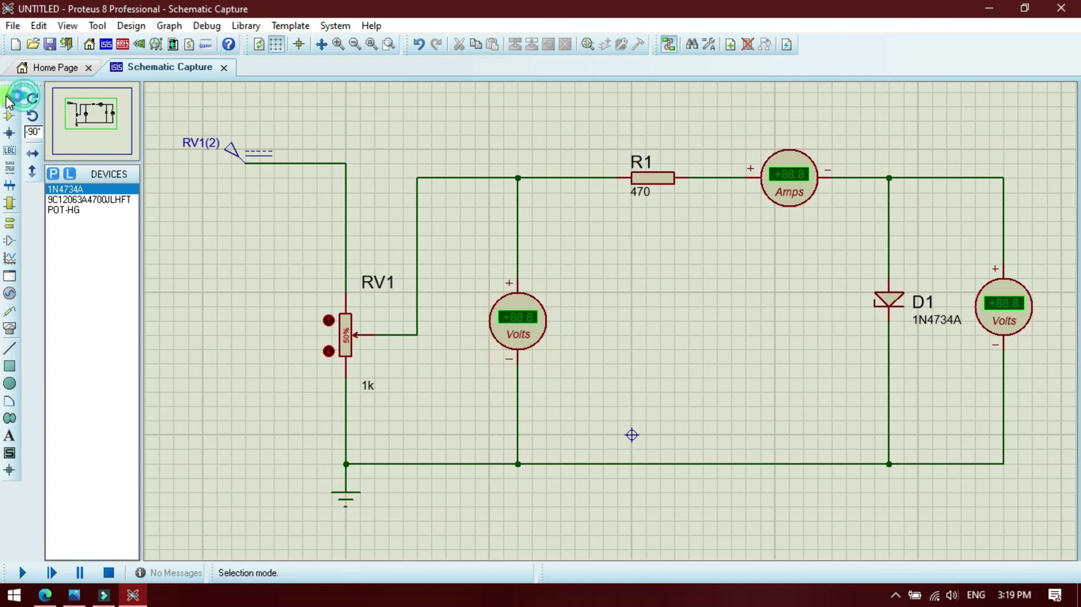
click(234, 148)
click(234, 148)
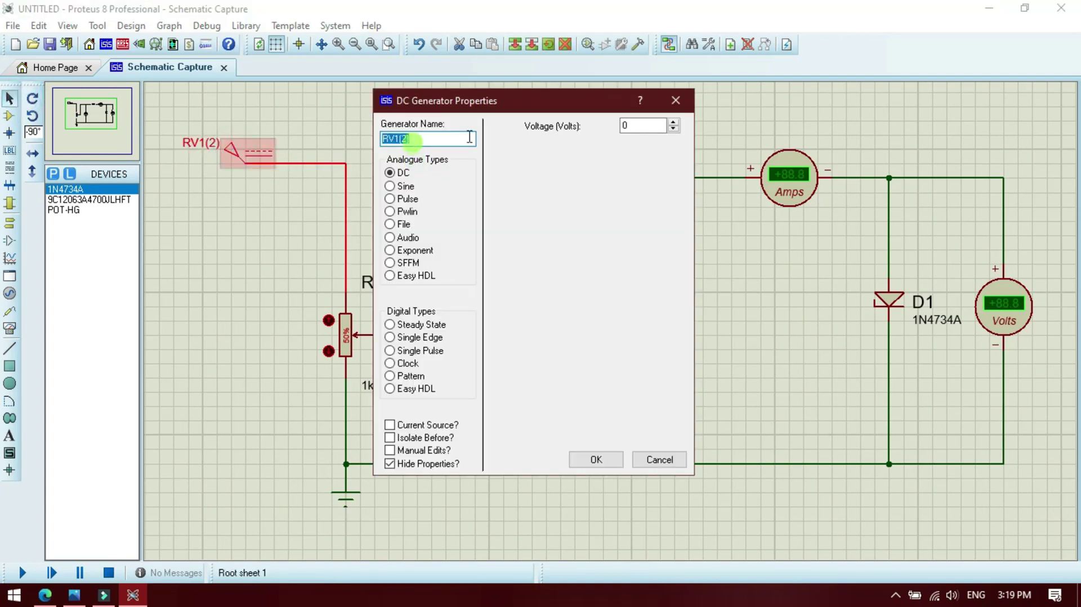
double_click(658, 127)
text(50)
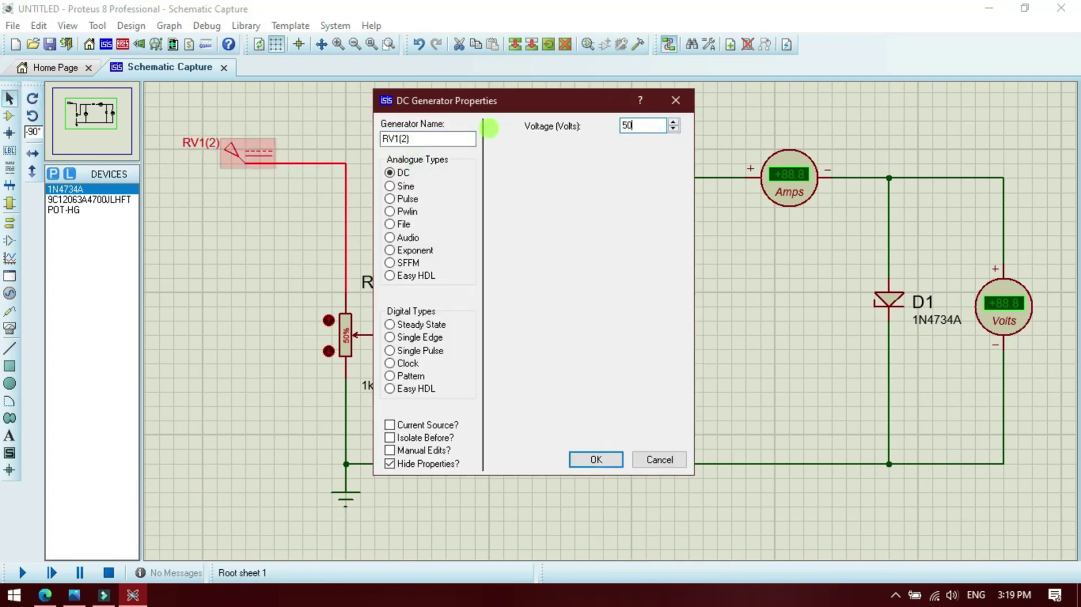
click(607, 462)
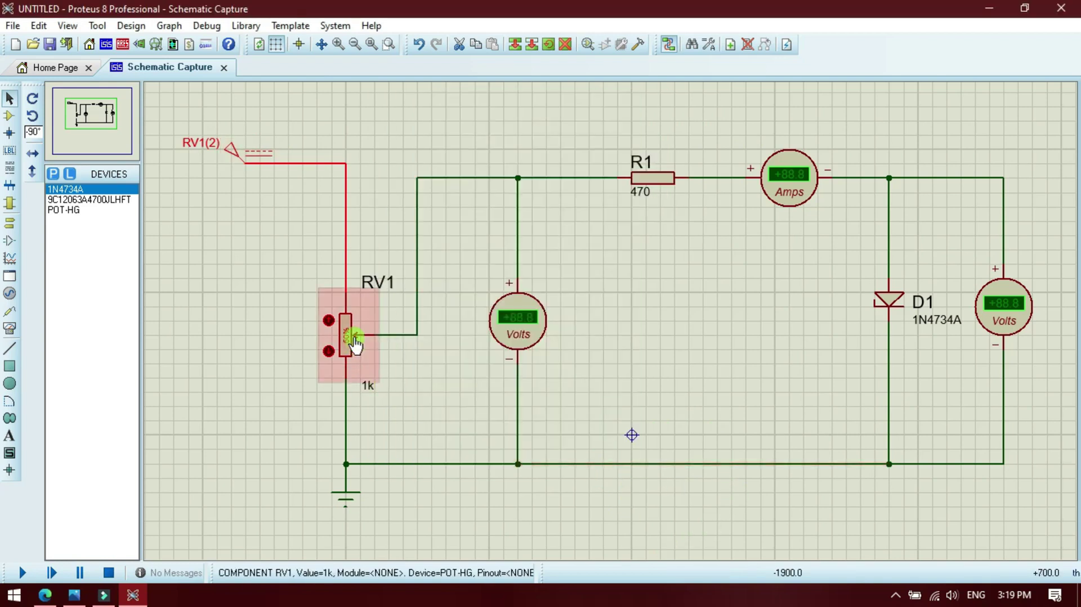
- Lower the wiper of potentiometer RV1 to 0% and run a brief test simulation of the circuit
mouse_move(354, 341)
mouse_down()
mouse_move(356, 361)
mouse_move(346, 356)
mouse_up()
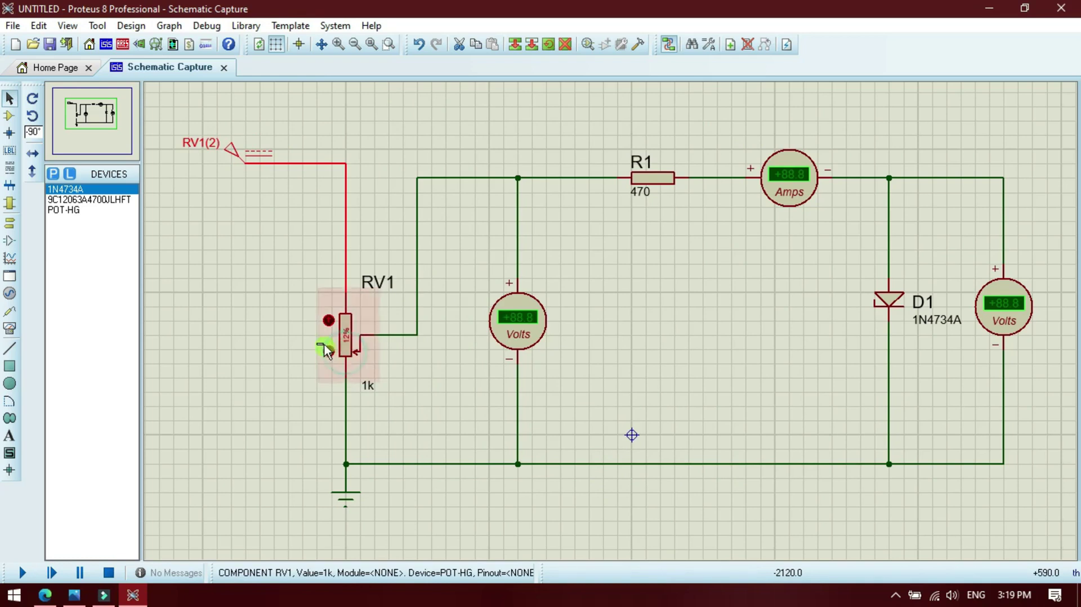
click(328, 353)
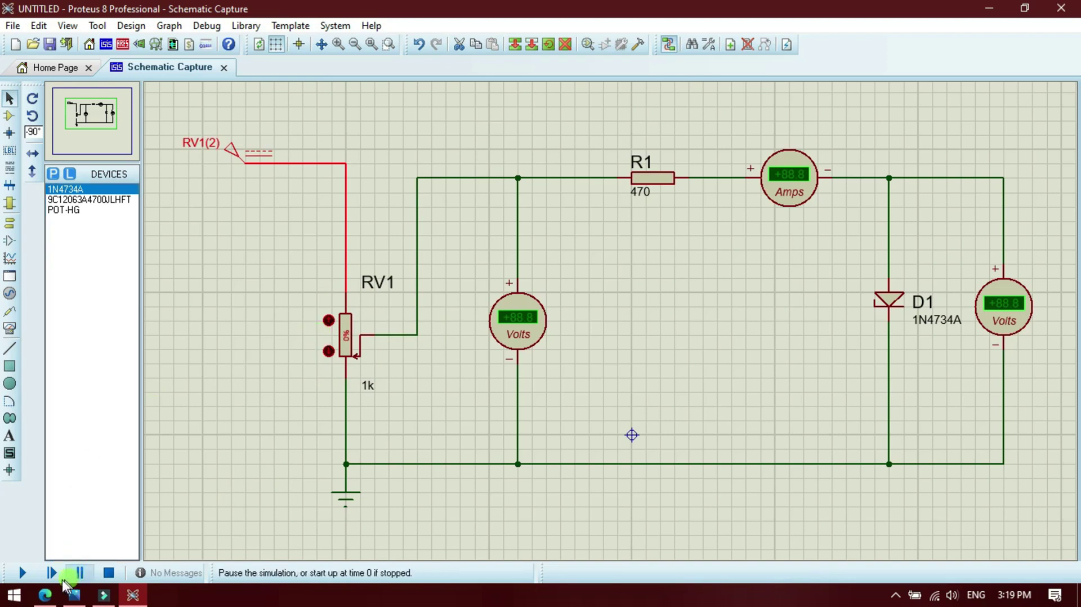
click(32, 572)
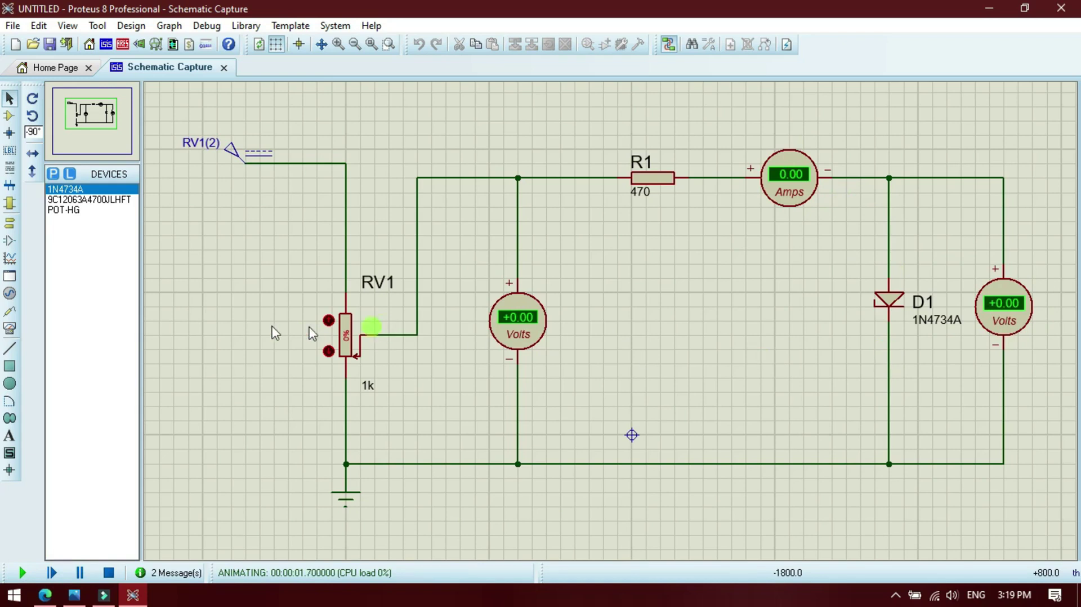
click(107, 573)
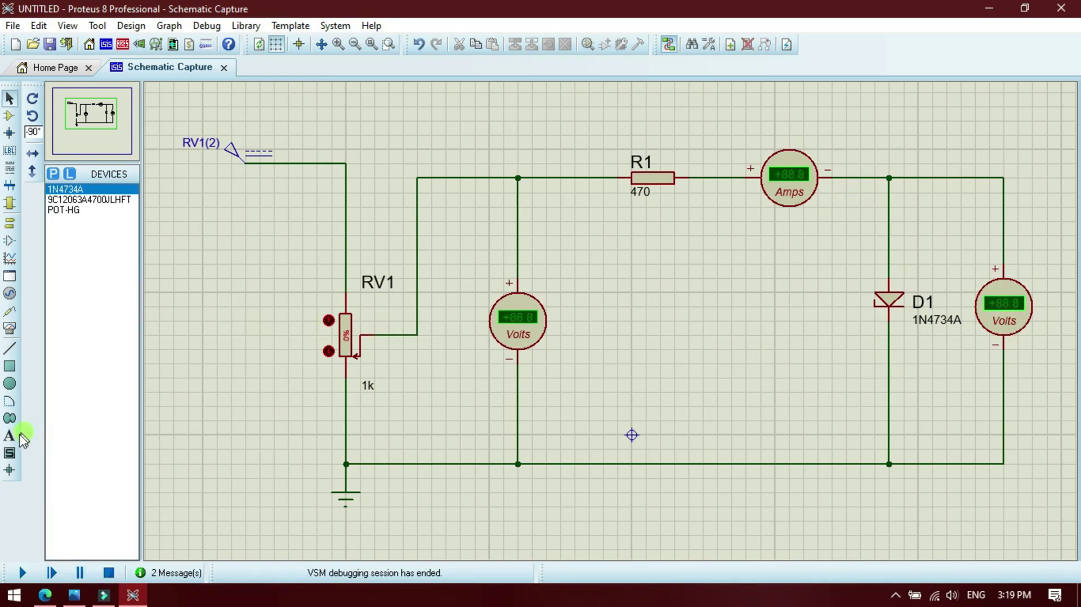
- Add the text label "Input vtg" to the right of the voltmeter next to the potentiometer
click(22, 437)
click(567, 316)
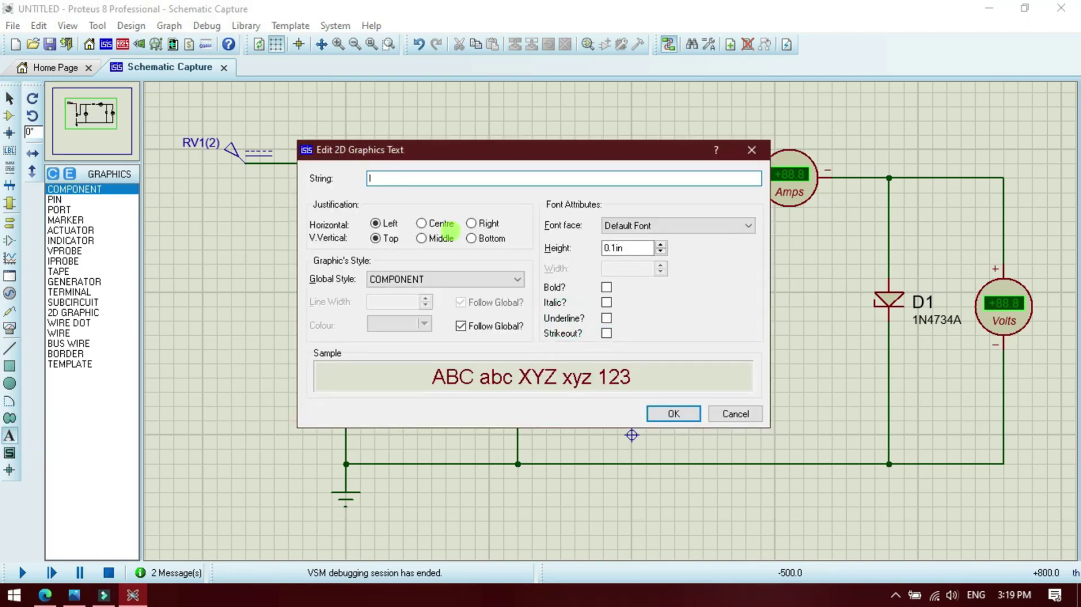
text(Input vtg)
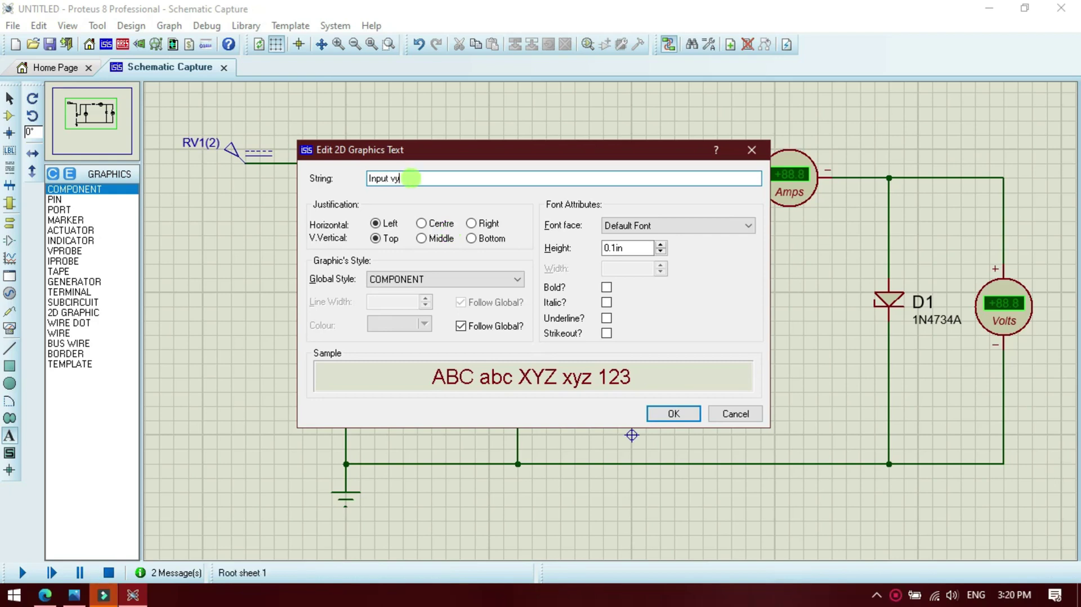
click(673, 414)
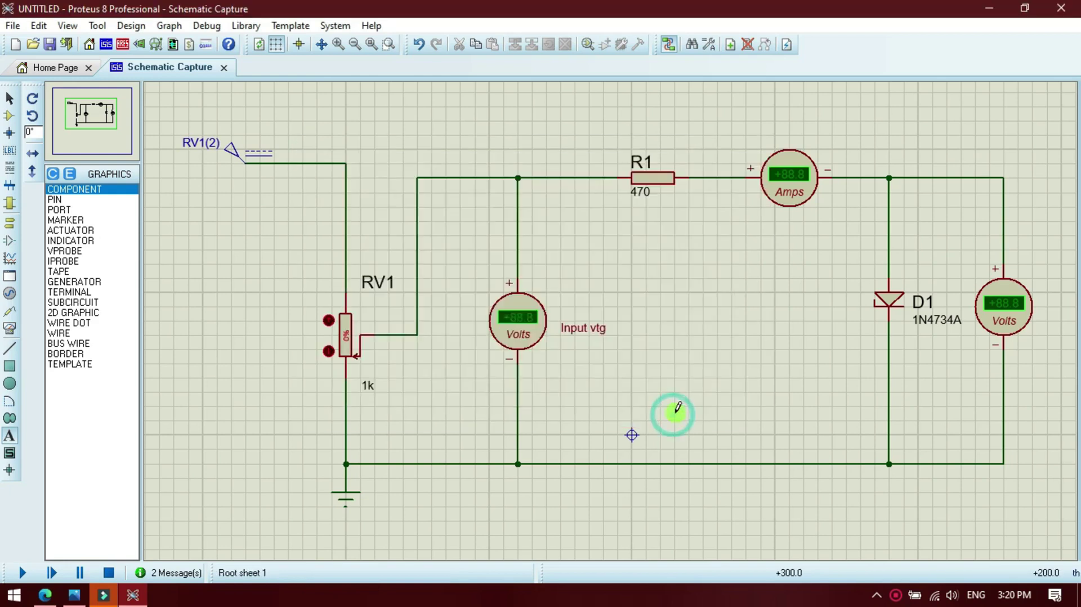
- Add an output voltage text label beginning "Output_v" below and to the right of the voltmeter beside the diode
click(1032, 382)
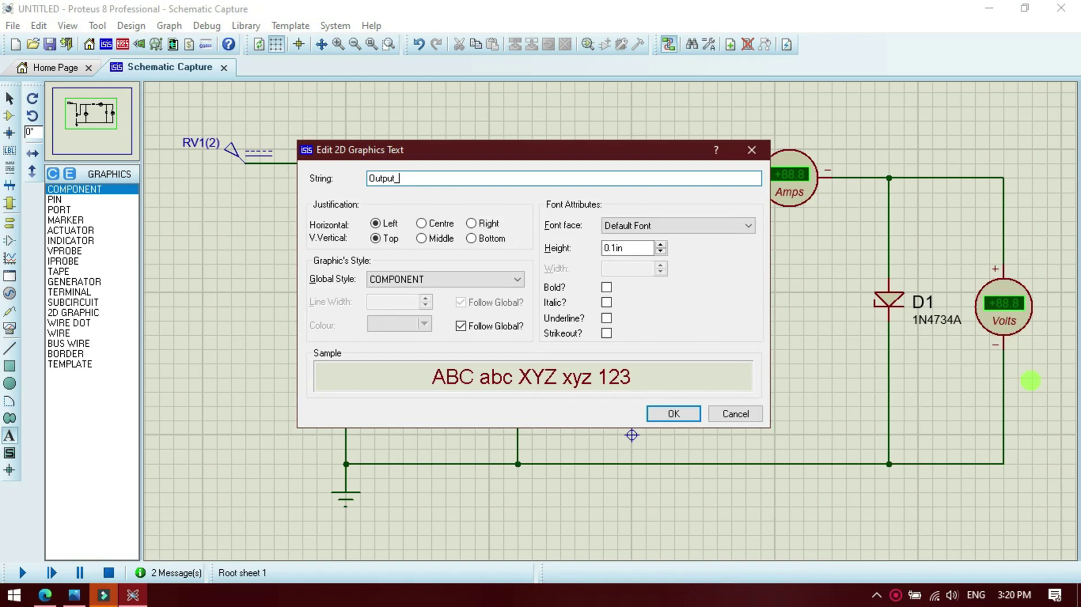
key(Return)
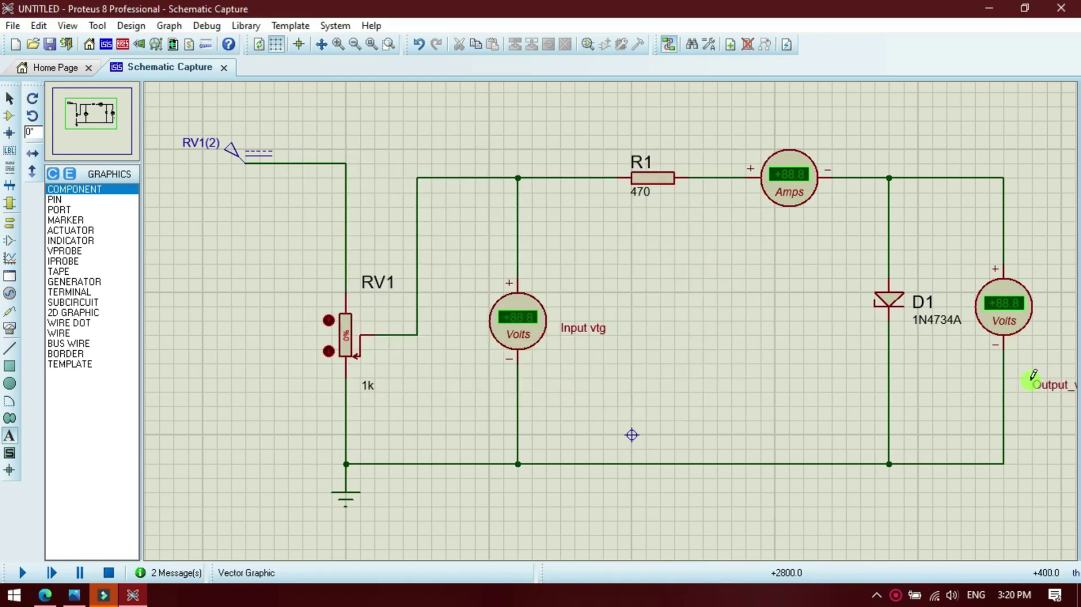
- Add the text label "Current Value" above the ammeter
click(767, 119)
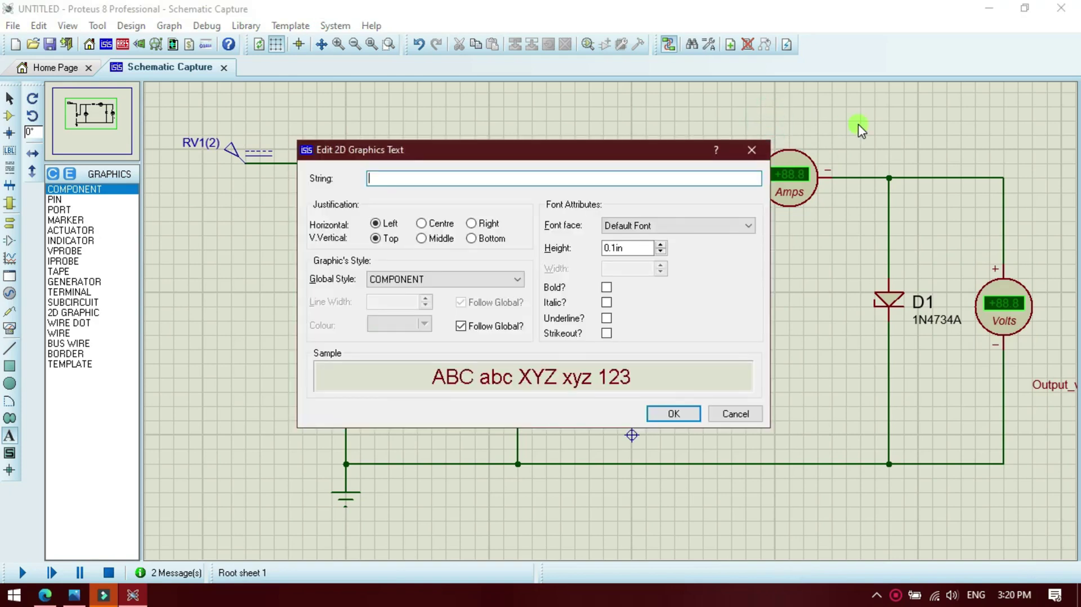
text(Current Value)
click(674, 415)
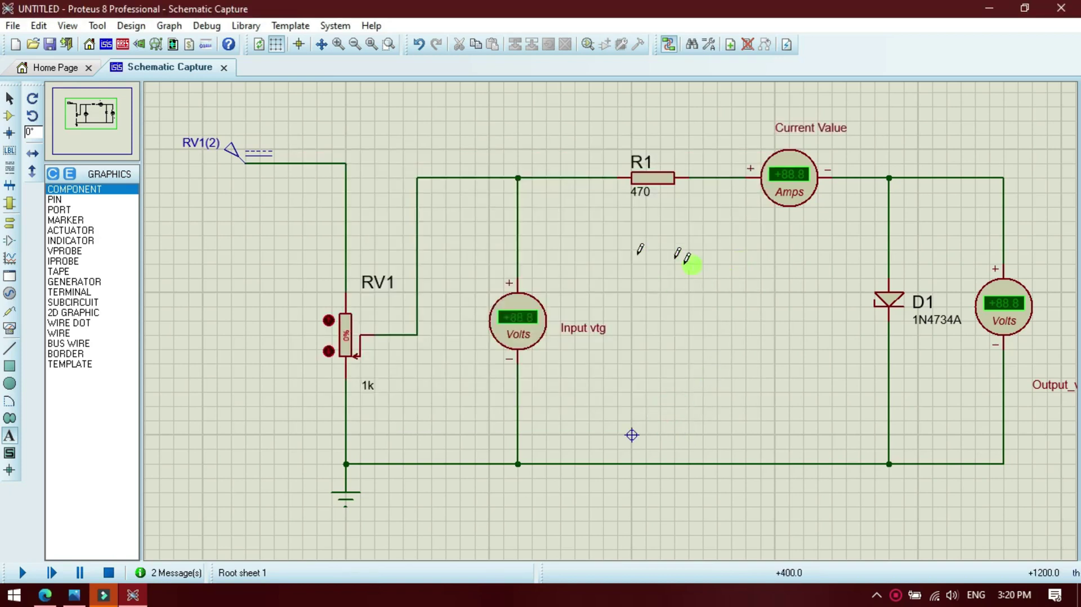
- Run the simulation and raise the wiper of potentiometer RV1 stepwise to 15% with the diode forward biased
click(23, 573)
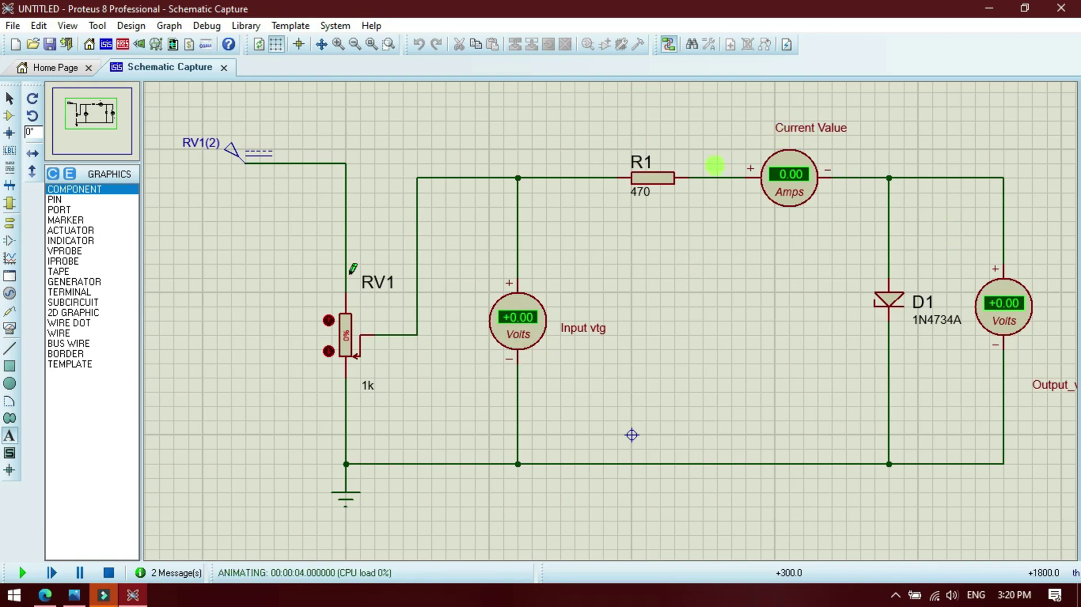
click(328, 321)
click(328, 321)
click(328, 321)
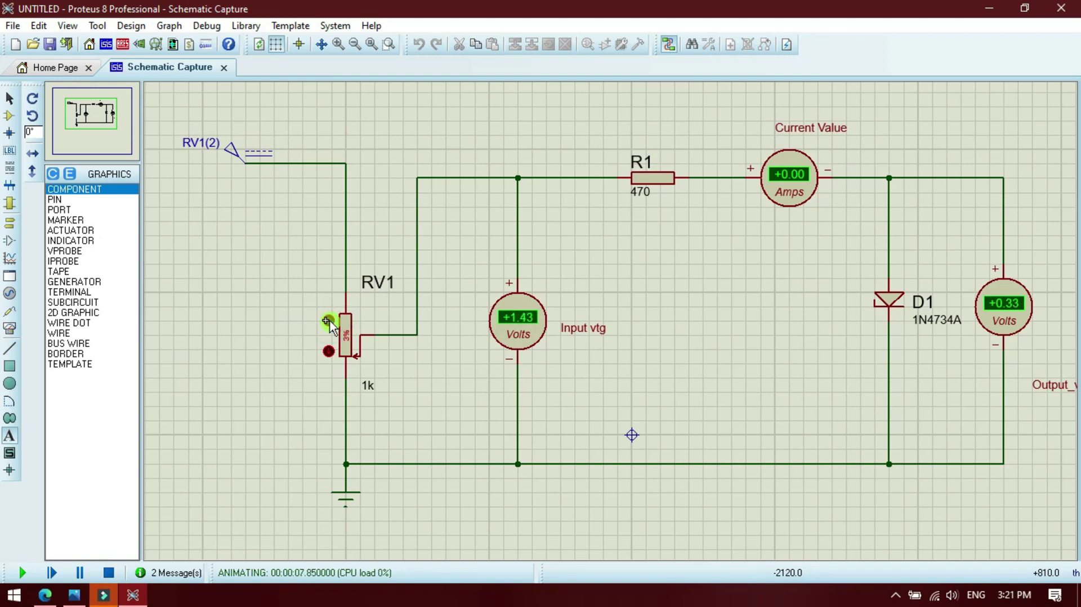
click(328, 321)
click(328, 321)
click(328, 321)
click(327, 321)
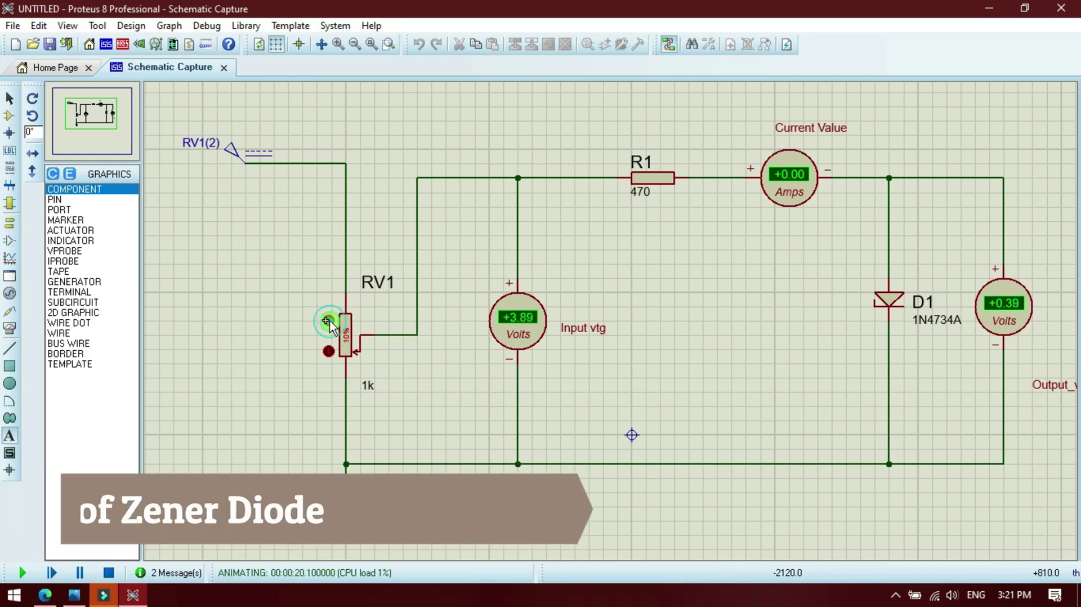
click(327, 321)
click(327, 321)
click(327, 321)
click(327, 321)
click(327, 321)
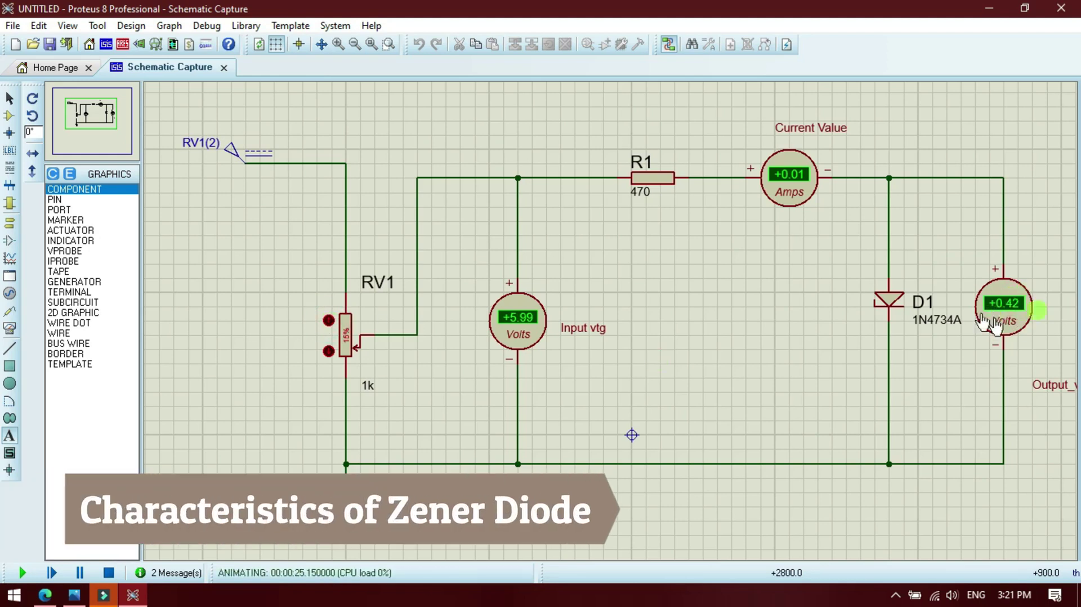
- Raise the RV1 wiper to 50% while the forward-bias simulation runs
click(325, 321)
click(325, 320)
click(325, 320)
click(326, 321)
click(325, 320)
click(326, 321)
click(326, 321)
click(326, 320)
click(325, 320)
click(326, 320)
click(326, 320)
click(325, 321)
click(326, 320)
click(326, 320)
click(325, 321)
click(325, 321)
click(326, 321)
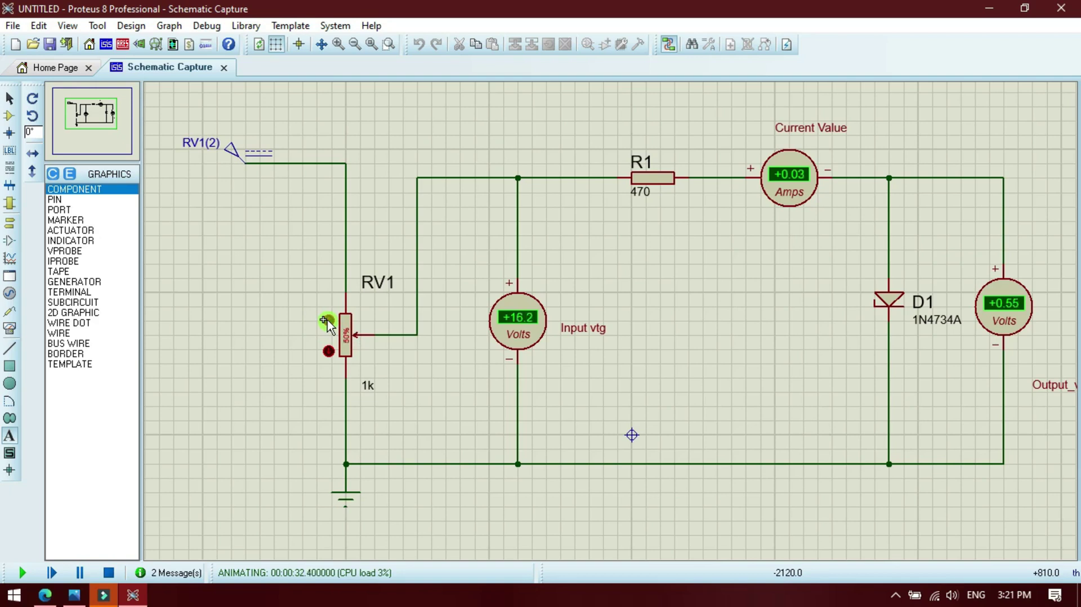
- Raise the RV1 wiper further to 77% in the forward-bias simulation
click(325, 321)
click(325, 320)
click(326, 320)
click(326, 321)
click(325, 320)
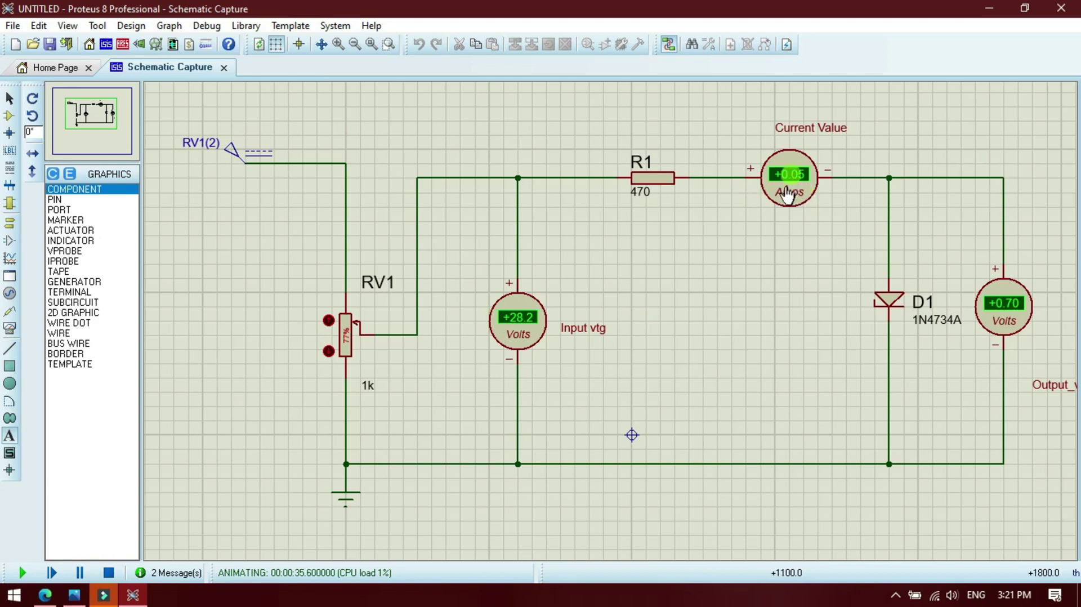
- Raise the RV1 wiper to 100% to finish the forward-bias test and stop the simulation
click(327, 322)
click(327, 322)
click(327, 322)
click(327, 322)
click(327, 322)
click(327, 322)
click(328, 321)
click(328, 321)
click(327, 322)
click(328, 321)
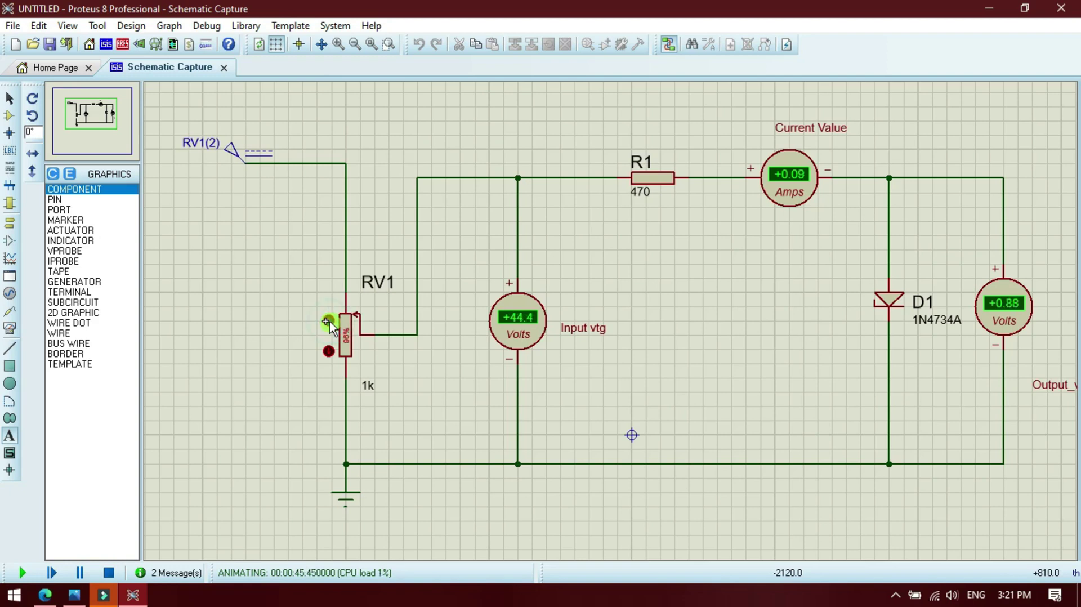
click(327, 322)
click(327, 322)
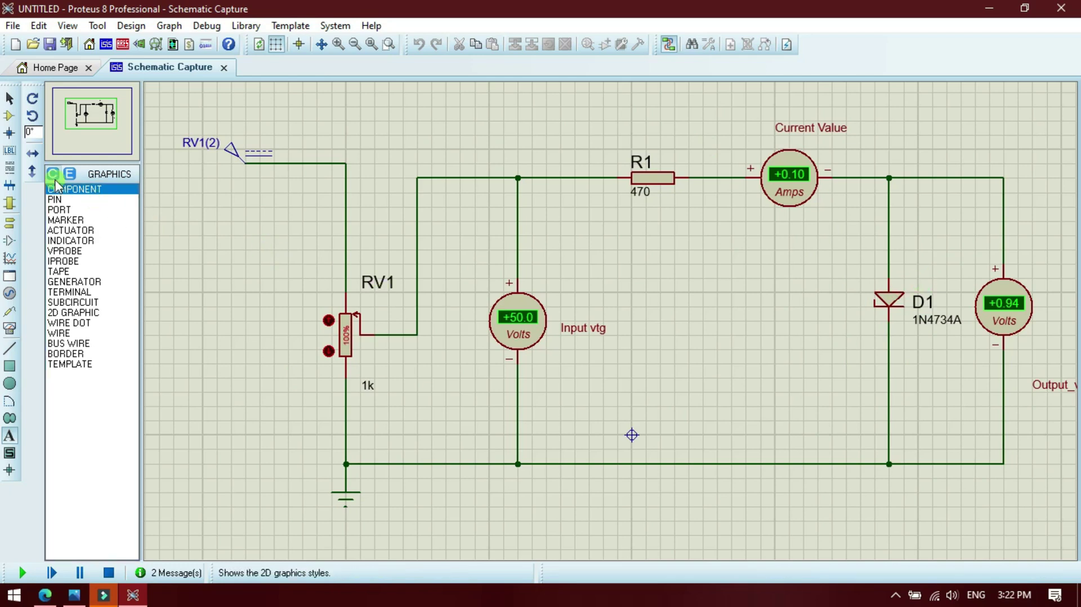
click(110, 573)
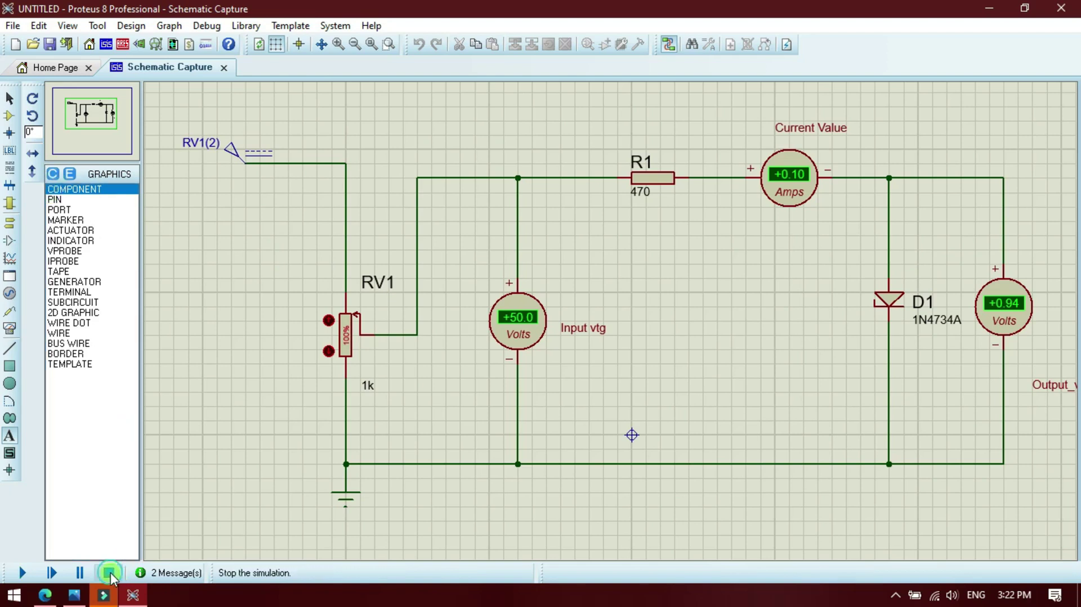
- Delete the wires connecting diode D1 to the upper and lower circuit lines
right_click(891, 237)
right_click(890, 238)
right_click(888, 356)
right_click(888, 356)
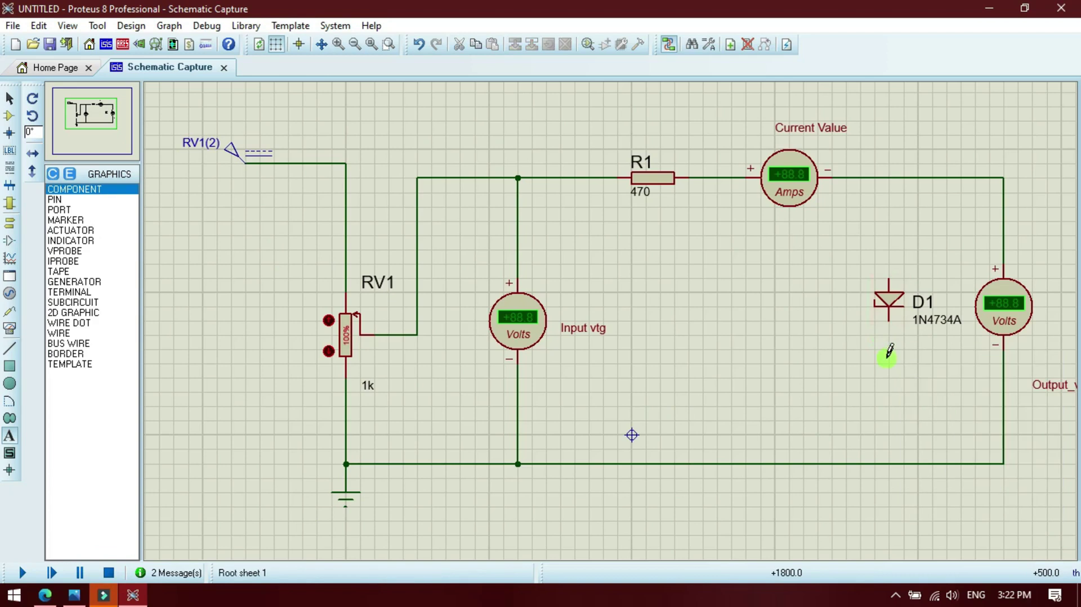
click(890, 305)
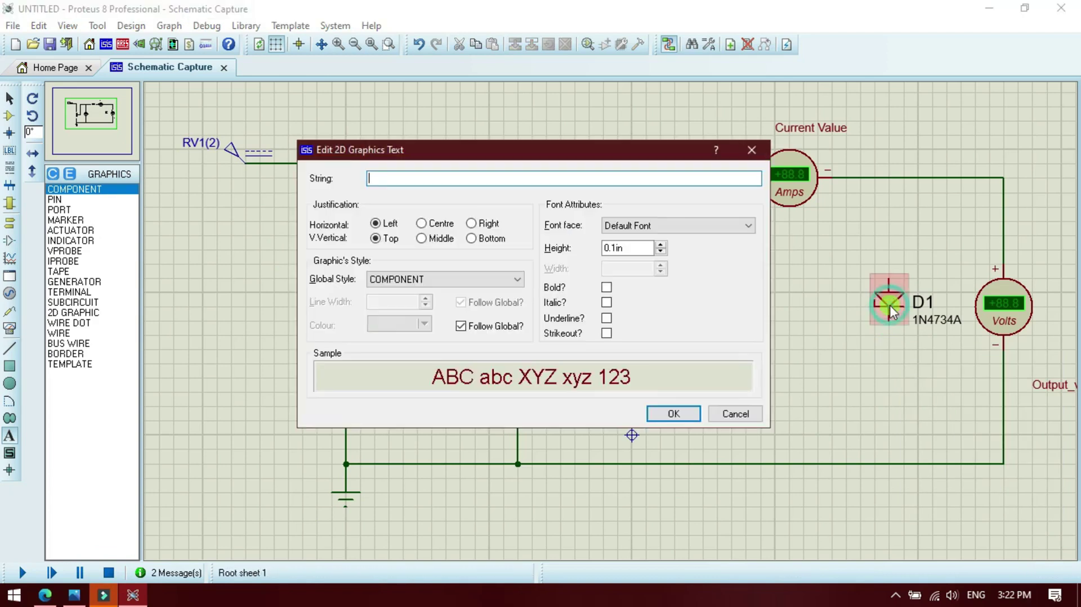
click(735, 414)
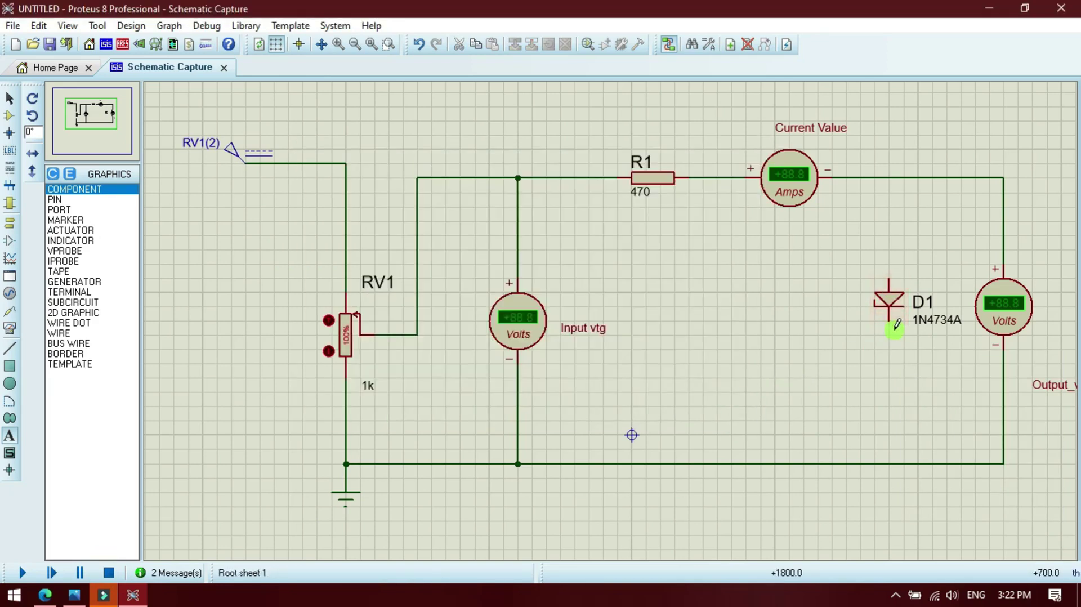
click(897, 326)
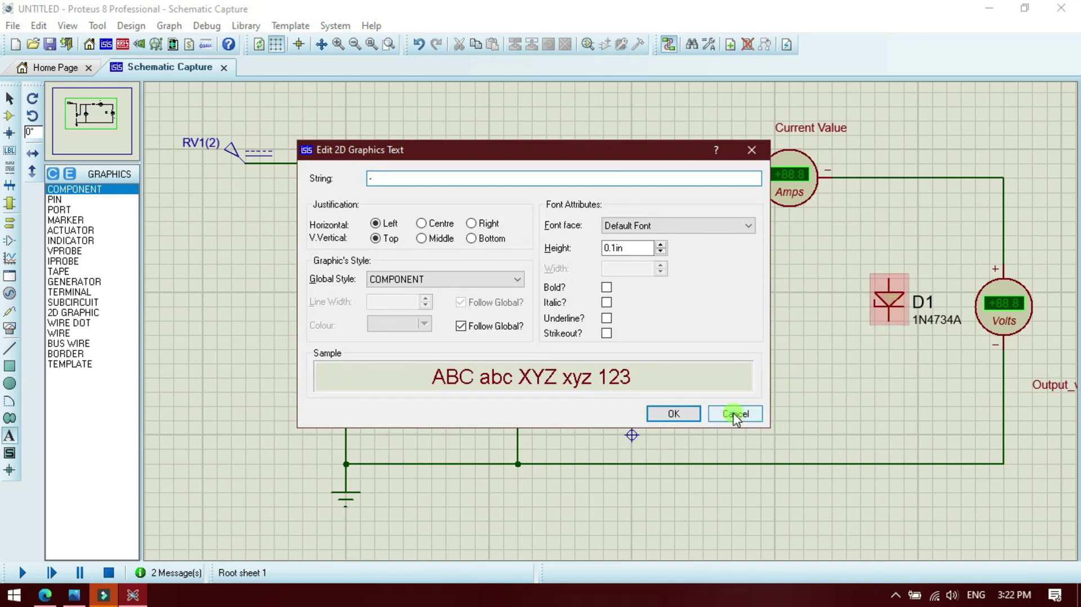
click(735, 414)
- Rotate diode D1 by 180 degrees to put it in reverse bias
click(9, 100)
click(897, 300)
key(KP_Subtract)
key(KP_Subtract)
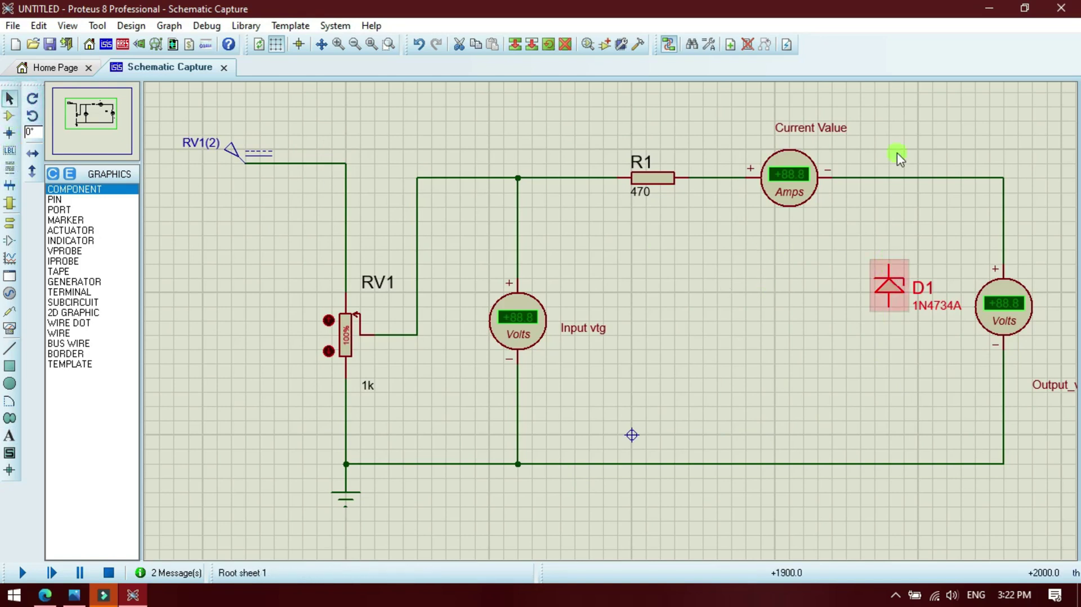
double_click(887, 275)
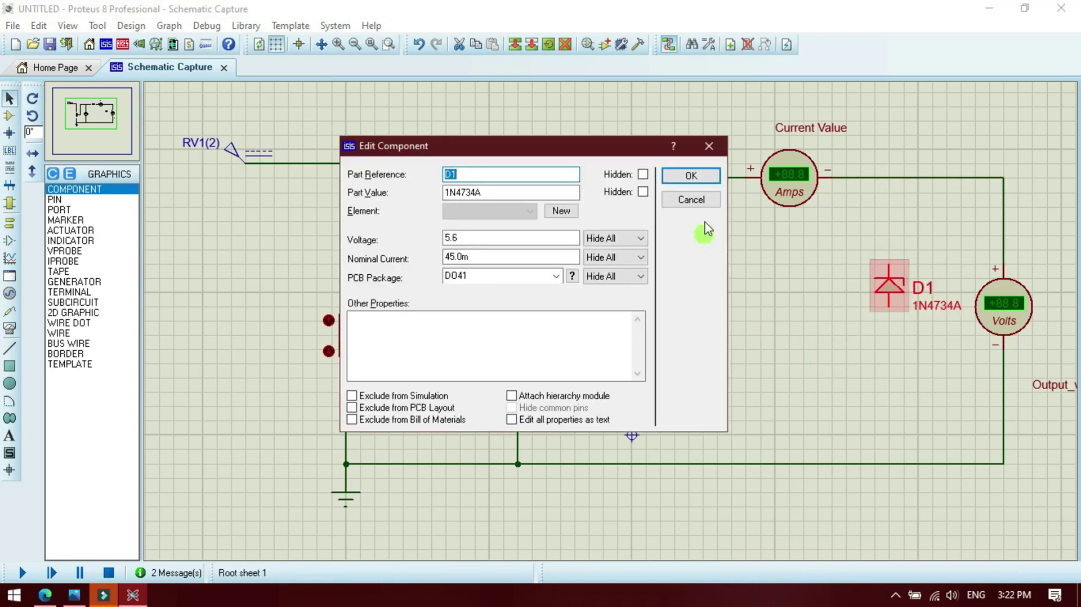
click(691, 200)
click(916, 366)
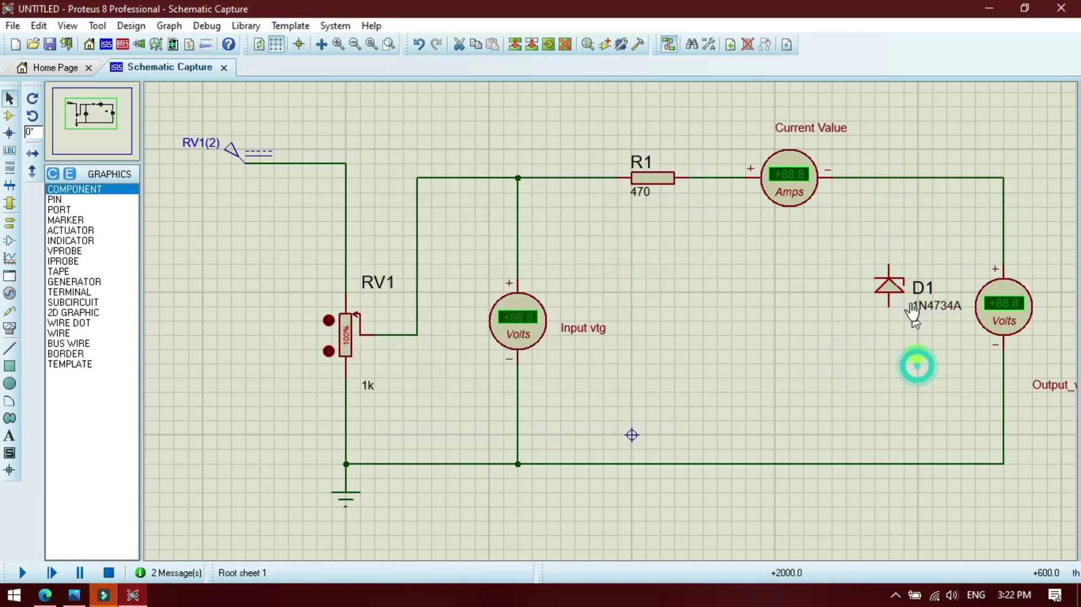
- Wire the rotated diode D1's upper pin to the ammeter's output line and its lower pin to the ground line
click(890, 260)
click(890, 178)
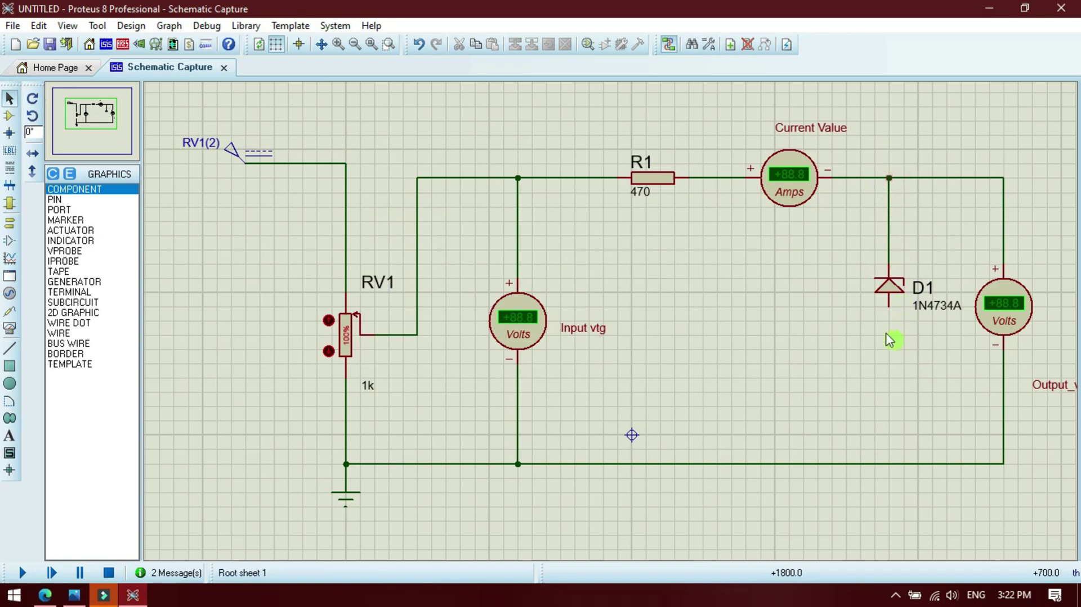
click(888, 307)
click(890, 463)
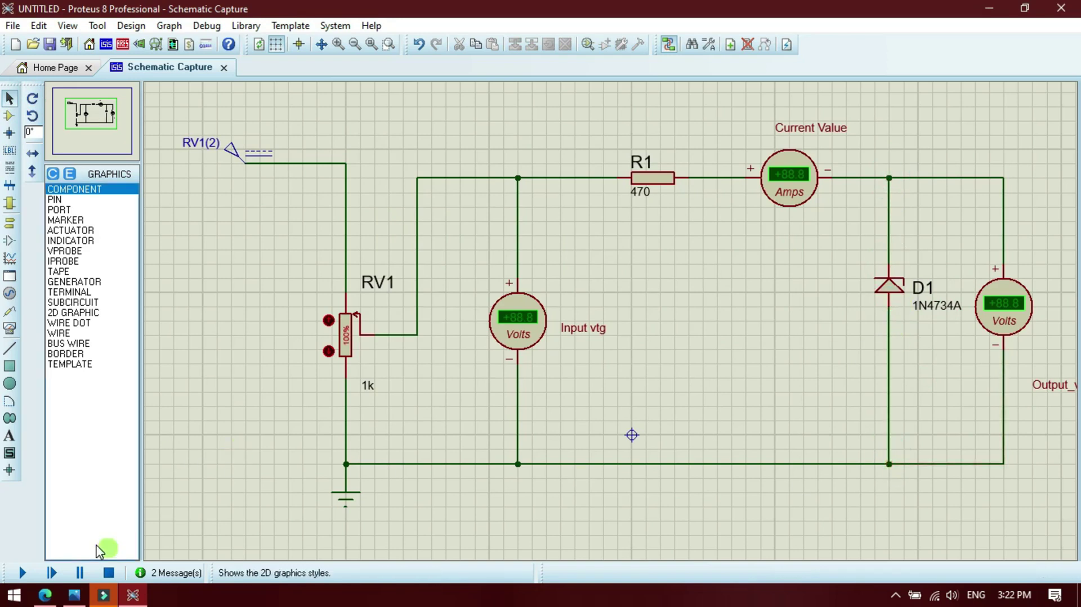
- Lower the RV1 wiper to 0% and start the reverse-bias simulation
click(327, 352)
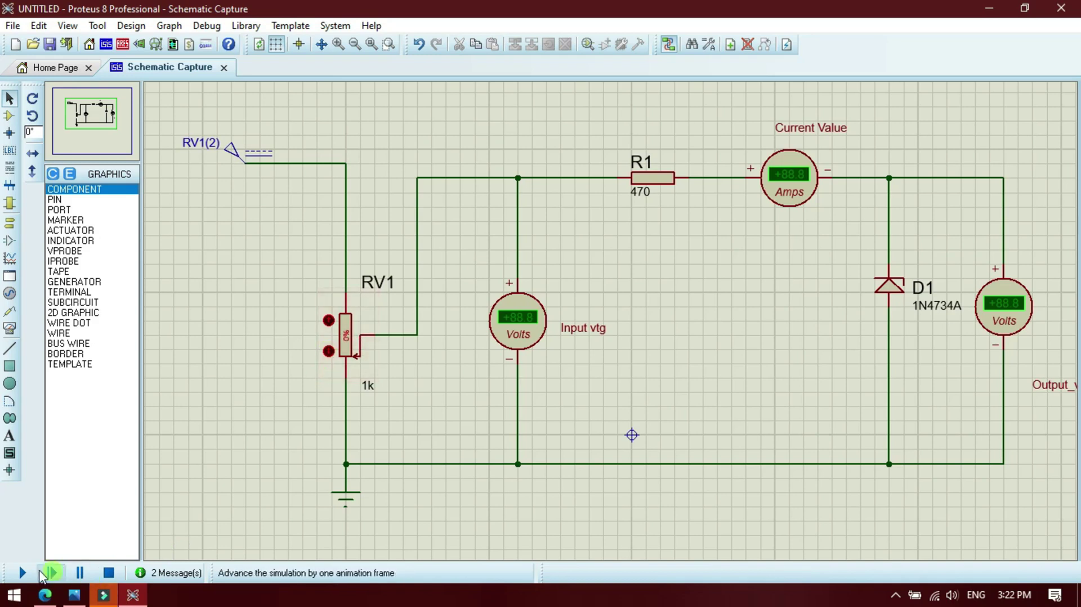
click(22, 572)
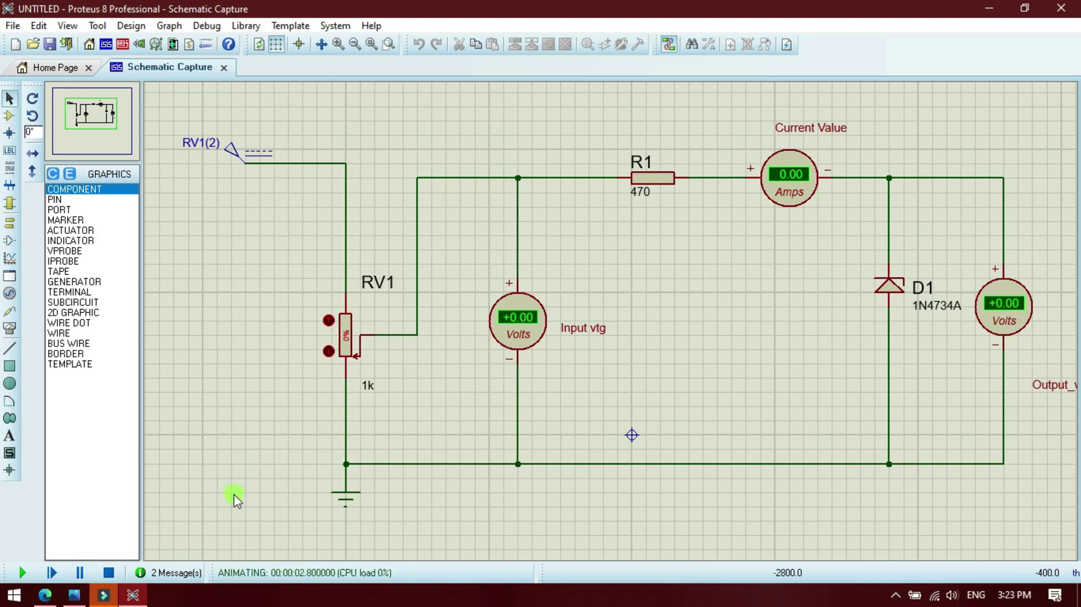
- Switch to Photos to examine the Zener bias circuit diagrams and the forward and reverse characteristic curve, then return to Proteus
click(74, 594)
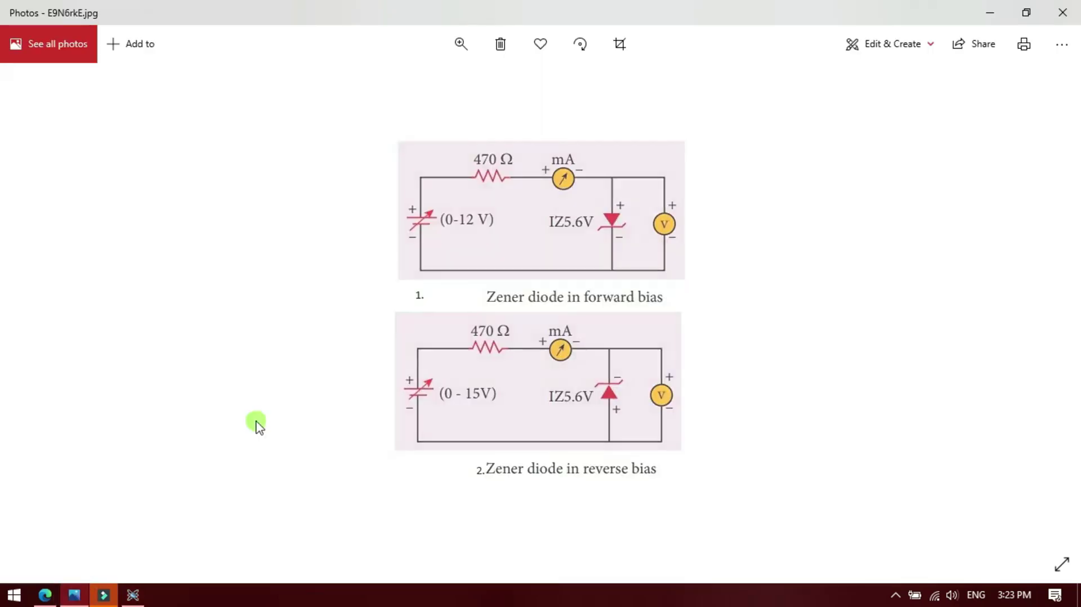
key(Right)
key(Right)
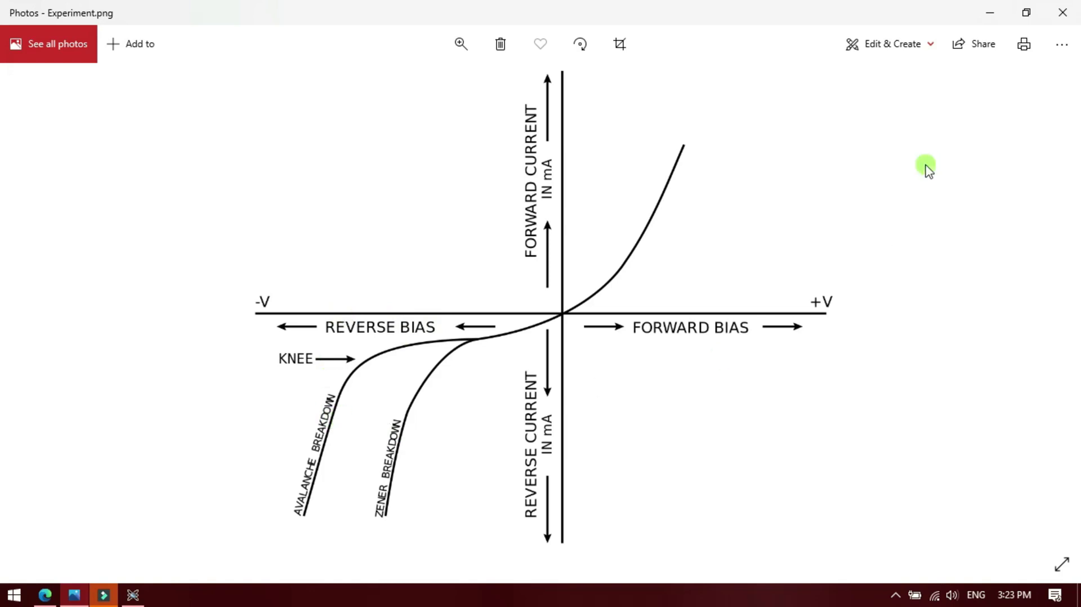
click(996, 13)
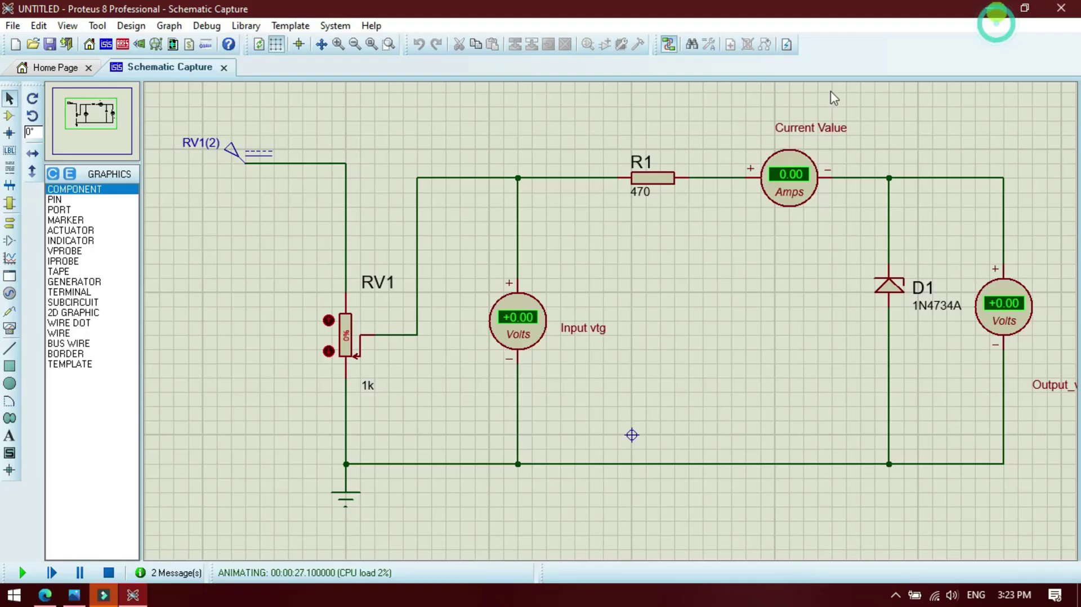
- Raise the RV1 wiper stepwise to 19% in the reverse-bias simulation
click(326, 322)
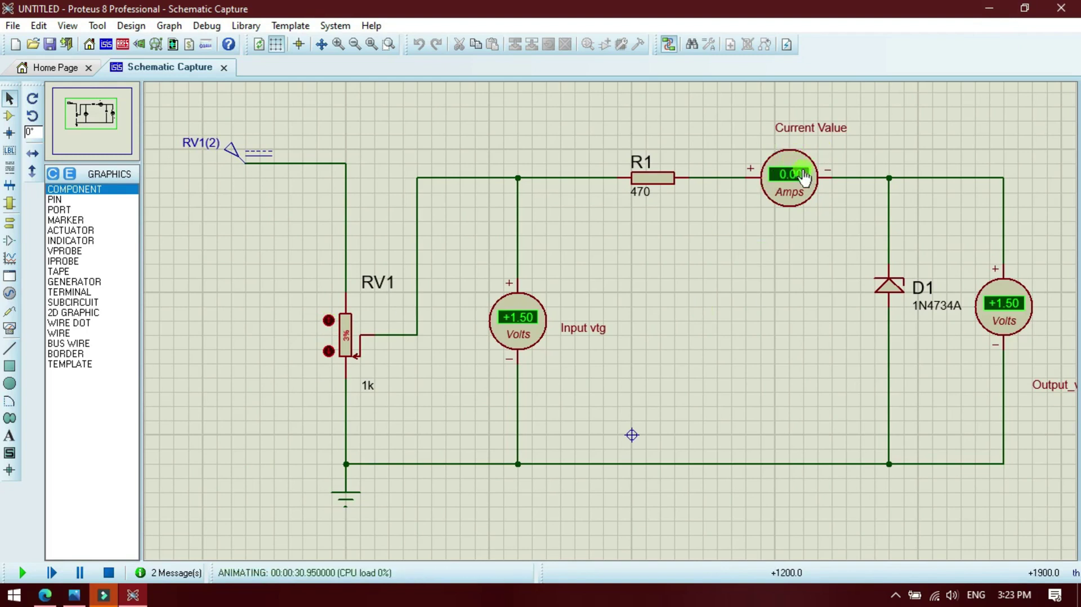
click(327, 321)
click(326, 321)
click(327, 321)
click(326, 321)
click(327, 321)
click(326, 321)
click(327, 321)
click(326, 321)
click(327, 321)
click(327, 321)
click(326, 321)
click(326, 321)
click(326, 321)
click(327, 321)
click(327, 321)
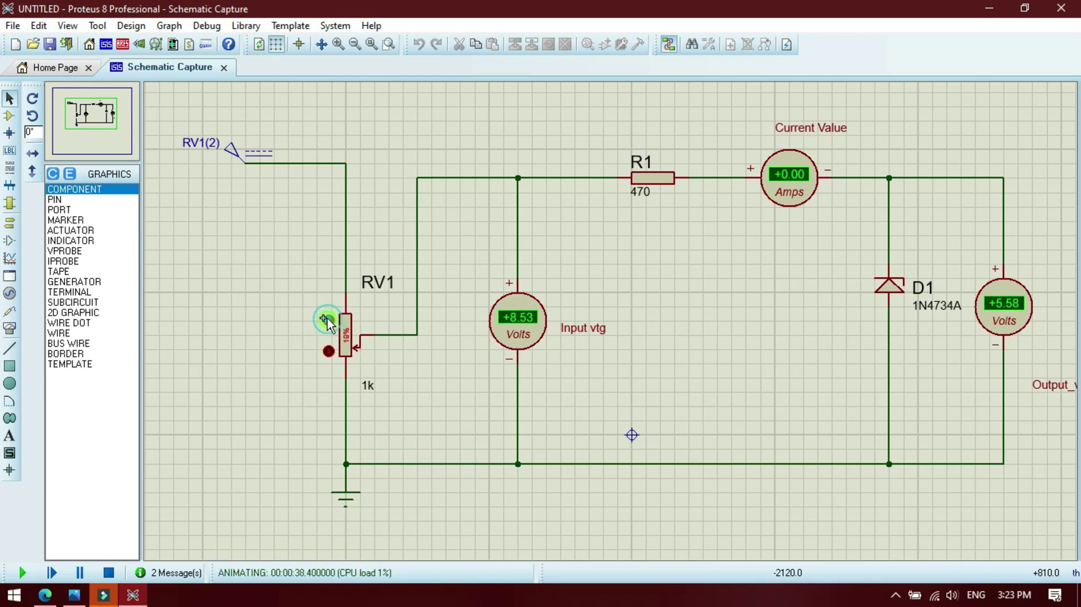
- Raise the RV1 wiper to 33% with the diode reverse biased
click(327, 321)
click(327, 321)
click(326, 321)
click(326, 321)
click(327, 322)
click(327, 321)
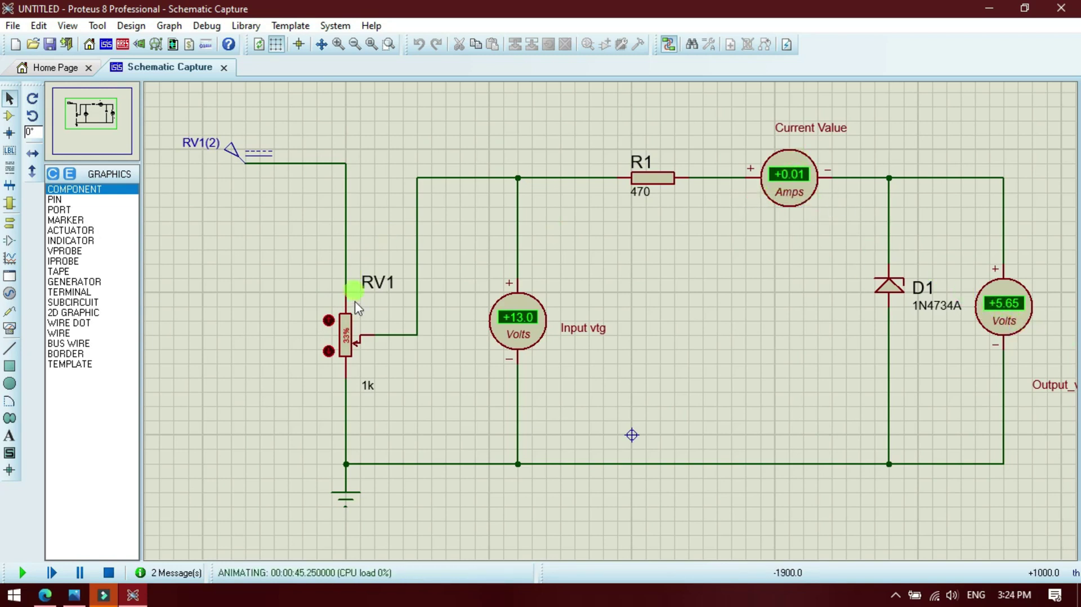
- Raise the RV1 wiper to 100% to complete the reverse-bias voltage sweep
click(329, 320)
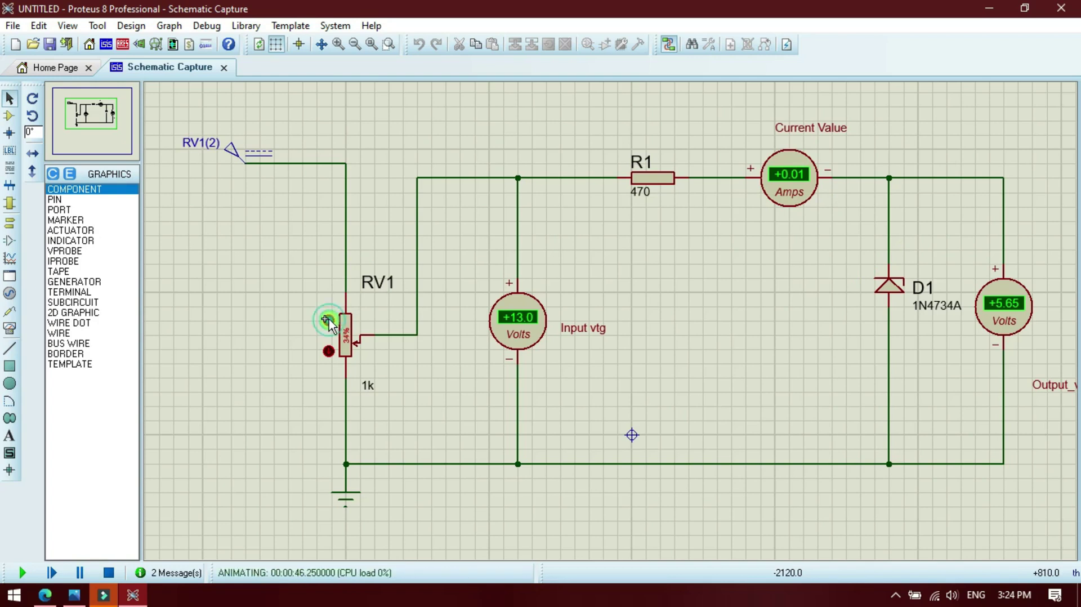
drag(327, 320, 328, 320)
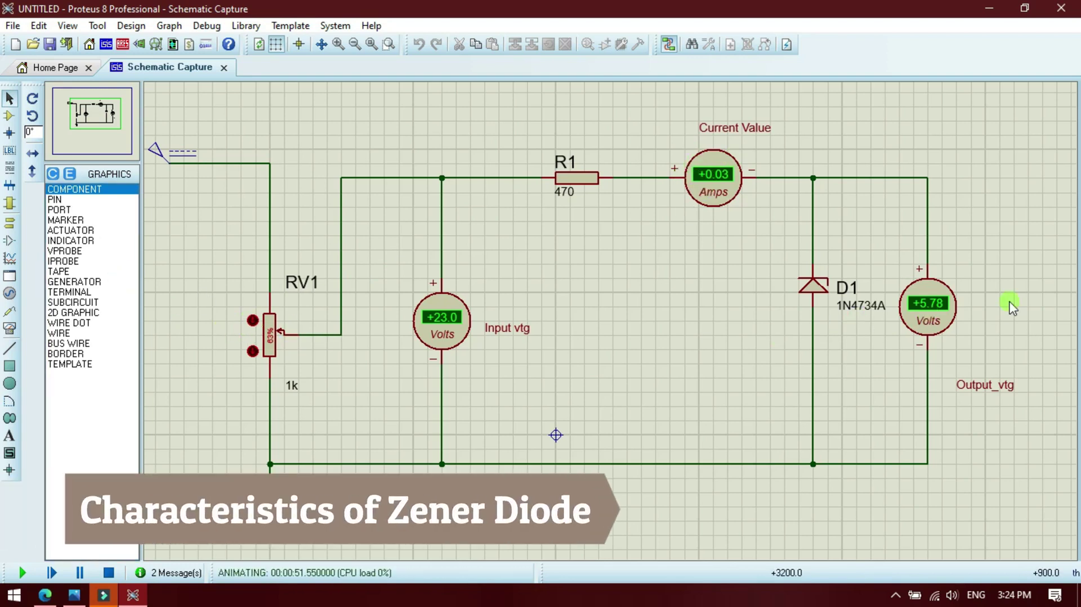
click(252, 321)
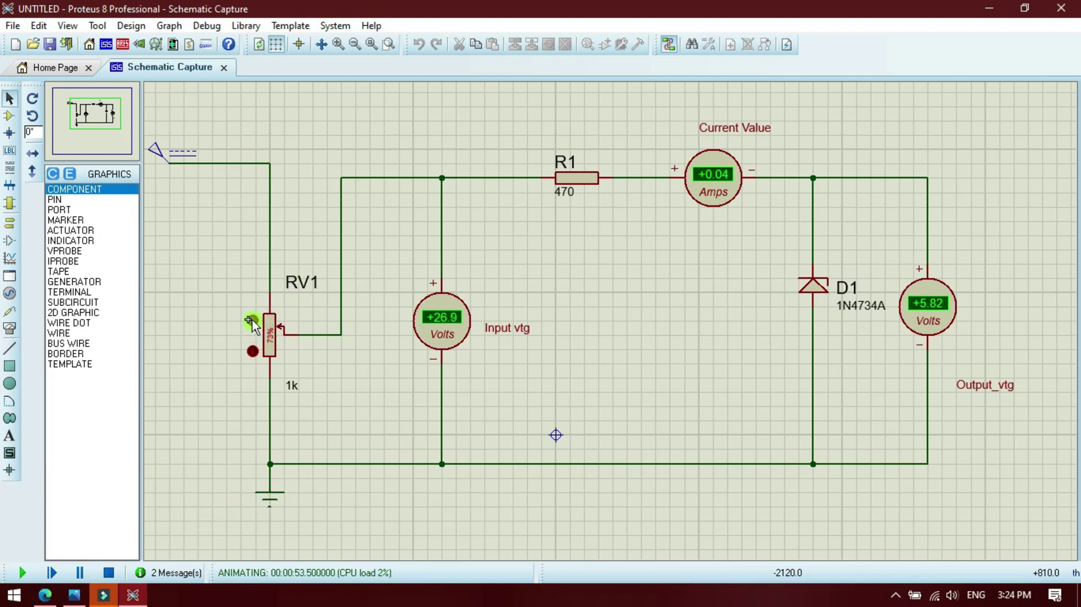
click(252, 320)
click(252, 320)
click(253, 320)
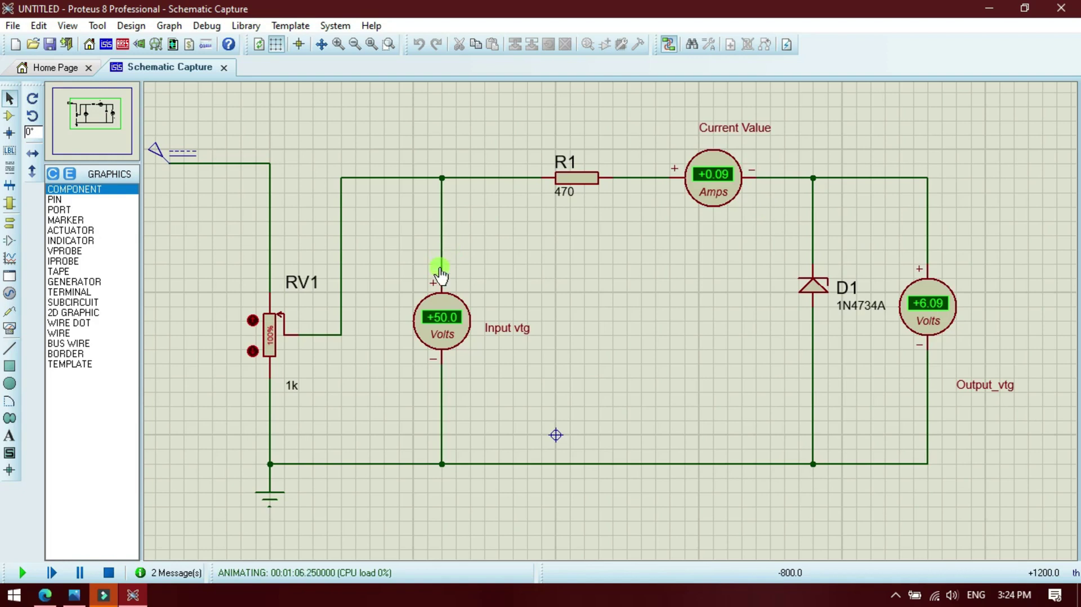
click(379, 544)
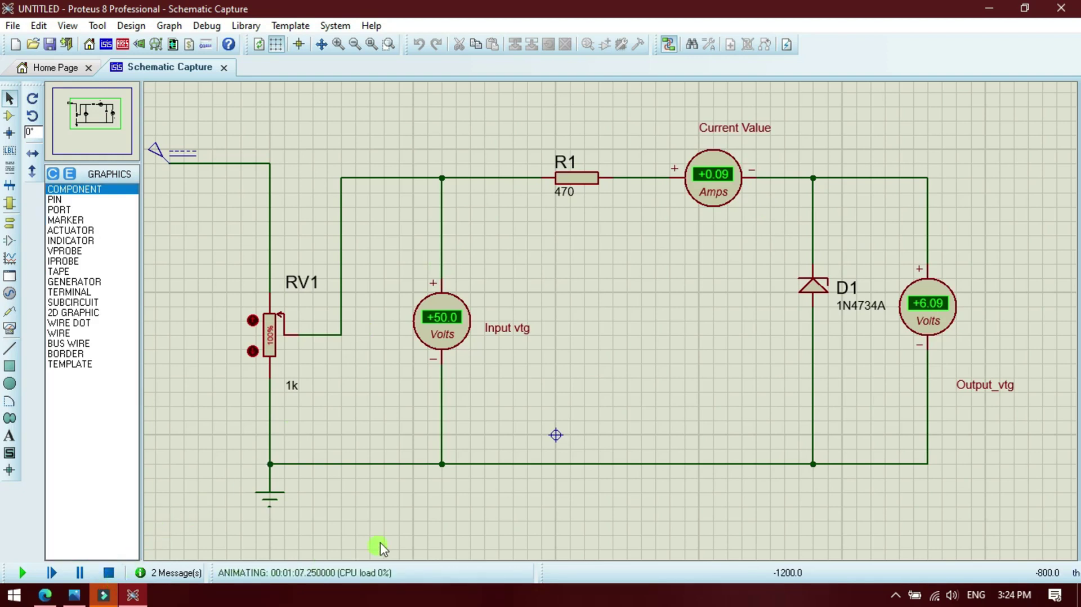